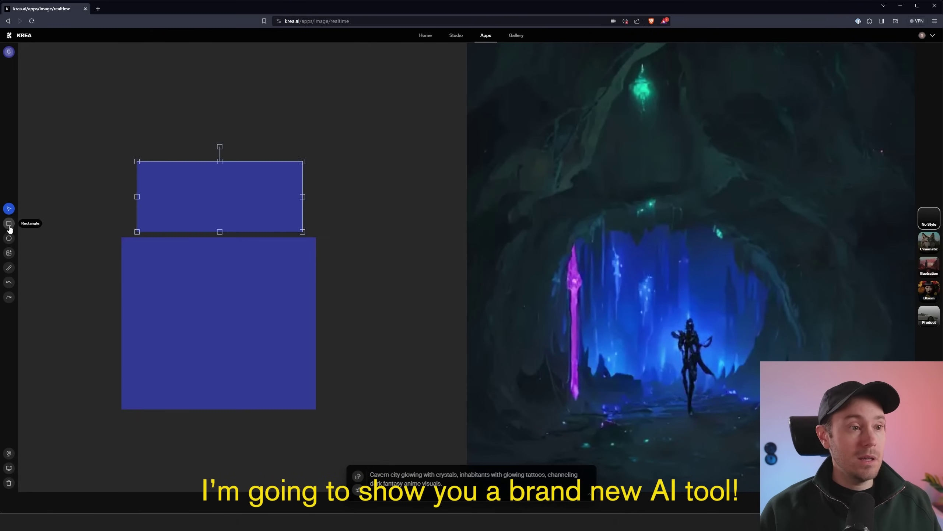
# Draw a tall rectangle on the canvas with the Rectangle tool
pyautogui.click(9, 224)
pyautogui.moveTo(254, 56); pyautogui.dragTo(301, 156)
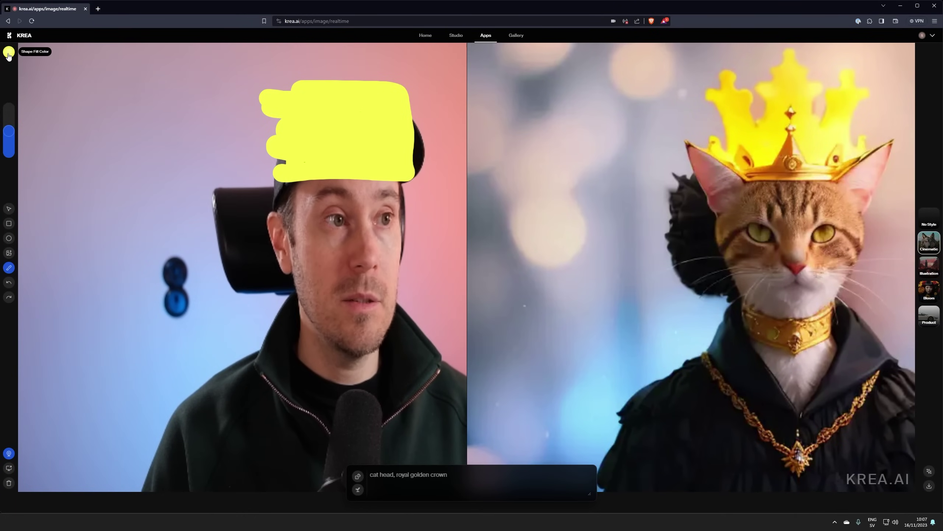
# In pink, paint a jewel with a dot on each side on the crown, then another pink sail
pyautogui.click(7, 51)
pyautogui.click(66, 104)
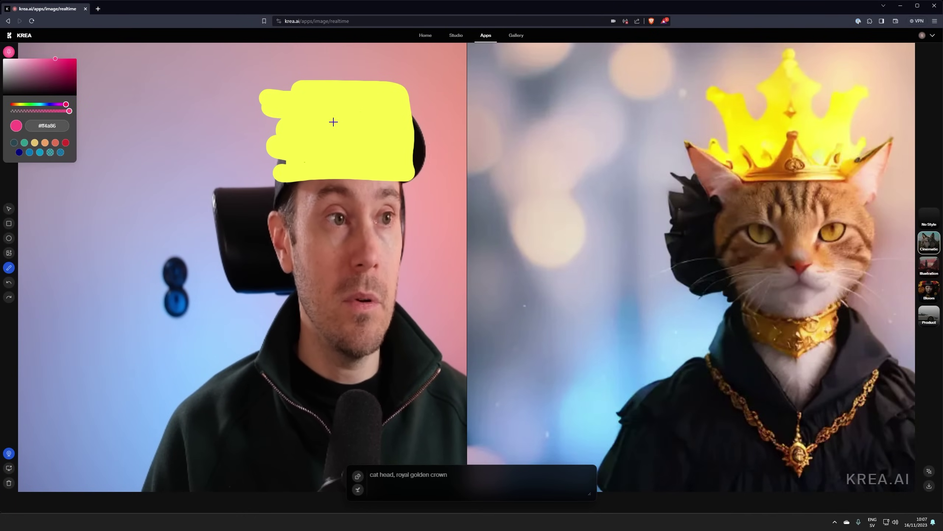
pyautogui.moveTo(349, 137); pyautogui.dragTo(347, 146)
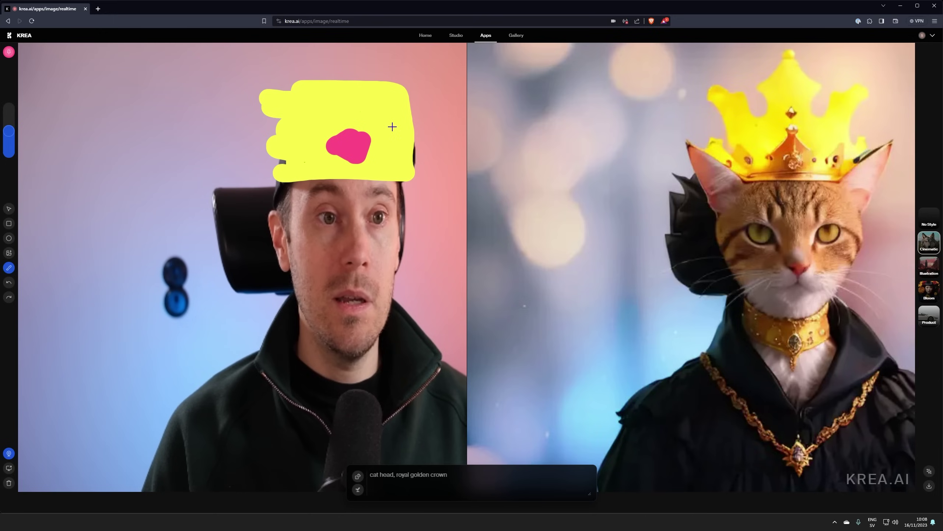
pyautogui.click(298, 144)
pyautogui.click(395, 147)
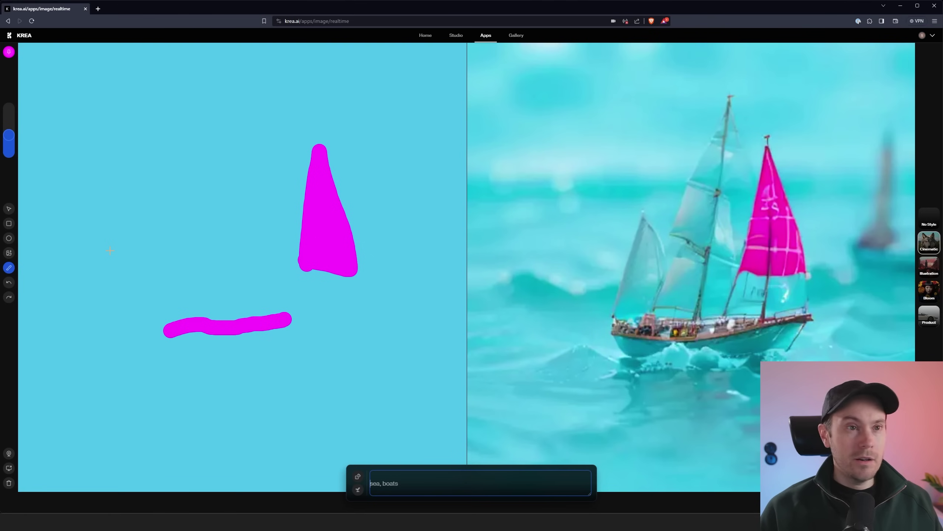
pyautogui.moveTo(109, 250)
pyautogui.mouseDown()
pyautogui.moveTo(122, 143)
pyautogui.moveTo(147, 256)
pyautogui.moveTo(127, 180)
pyautogui.moveTo(128, 215)
pyautogui.mouseUp()
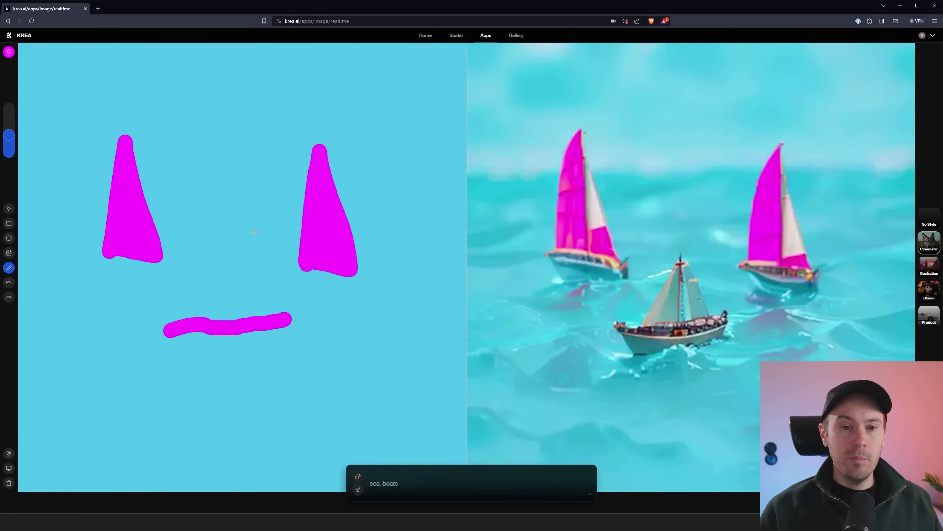
# Paint a third pink sail, then a green sail beside the middle one
pyautogui.moveTo(206, 196)
pyautogui.mouseDown()
pyautogui.moveTo(215, 104)
pyautogui.moveTo(200, 195)
pyautogui.moveTo(241, 145)
pyautogui.moveTo(226, 143)
pyautogui.moveTo(240, 150)
pyautogui.mouseUp()
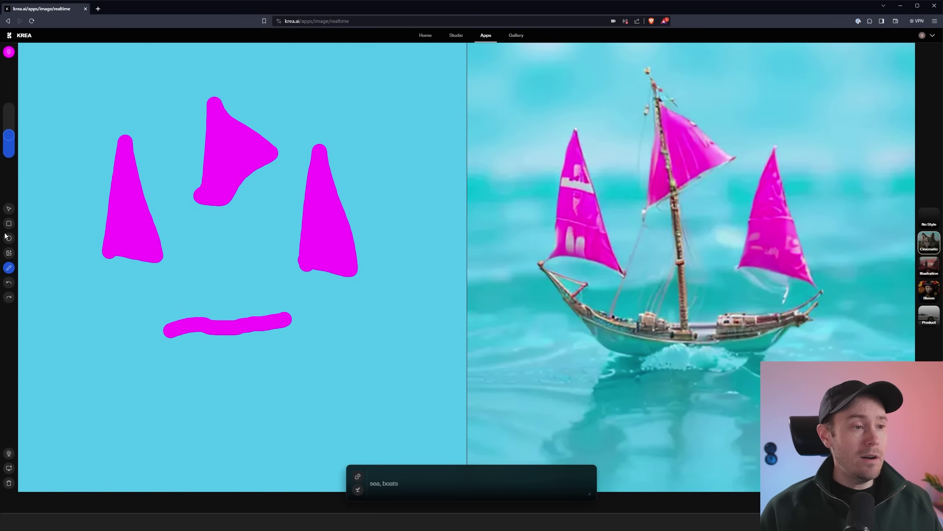
pyautogui.click(9, 51)
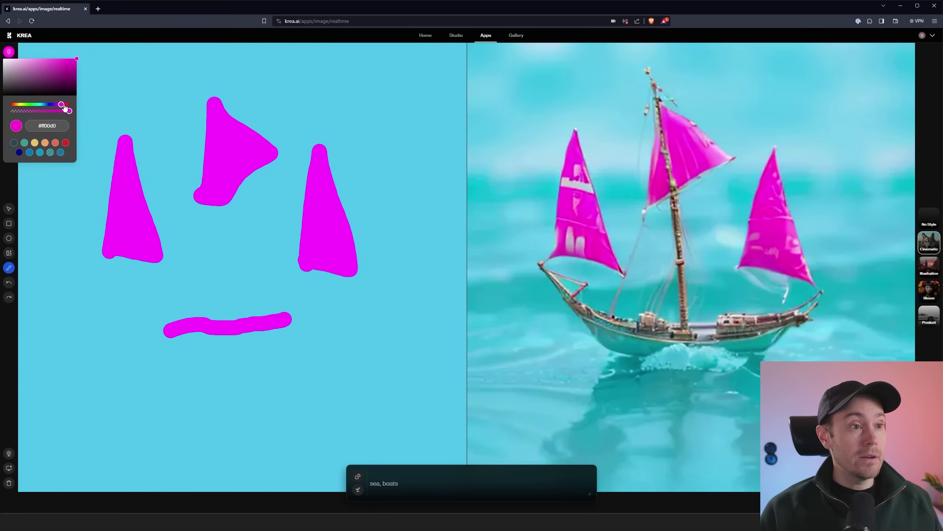
pyautogui.moveTo(60, 105); pyautogui.dragTo(33, 105)
pyautogui.moveTo(159, 109)
pyautogui.mouseDown()
pyautogui.moveTo(165, 208)
pyautogui.moveTo(198, 99)
pyautogui.moveTo(177, 193)
pyautogui.mouseUp()
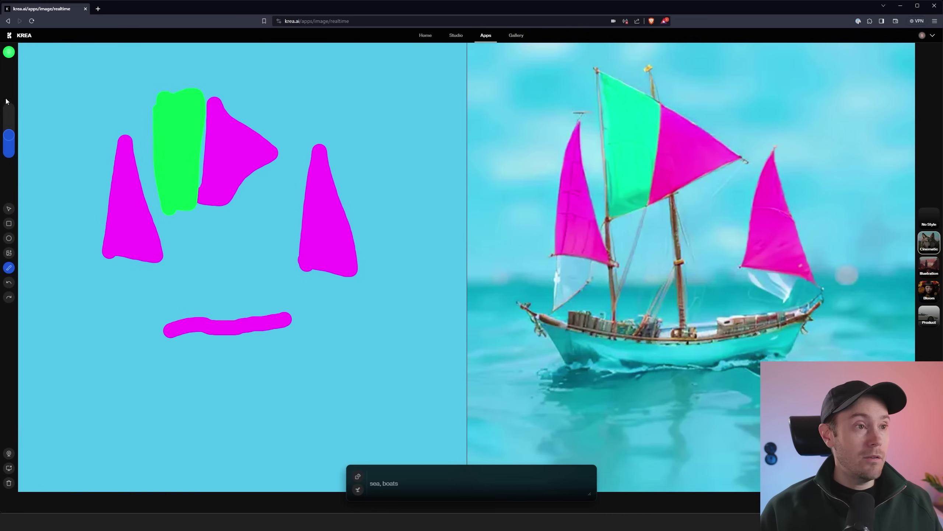
# Switch the brush to yellow and paint a yellow patch above the sails
pyautogui.click(9, 52)
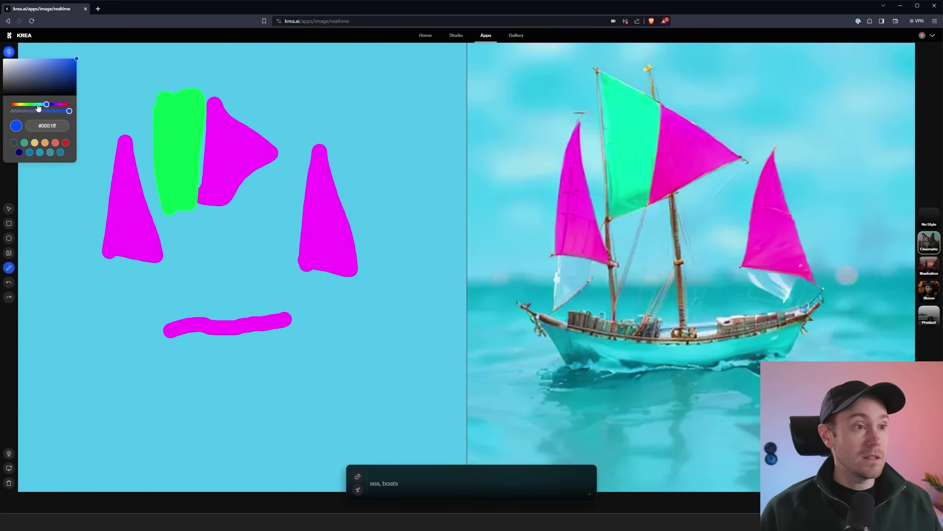
pyautogui.moveTo(31, 107); pyautogui.dragTo(18, 110)
pyautogui.moveTo(296, 106)
pyautogui.mouseDown()
pyautogui.moveTo(400, 125)
pyautogui.moveTo(288, 95)
pyautogui.moveTo(382, 130)
pyautogui.moveTo(302, 97)
pyautogui.moveTo(341, 119)
pyautogui.mouseUp()
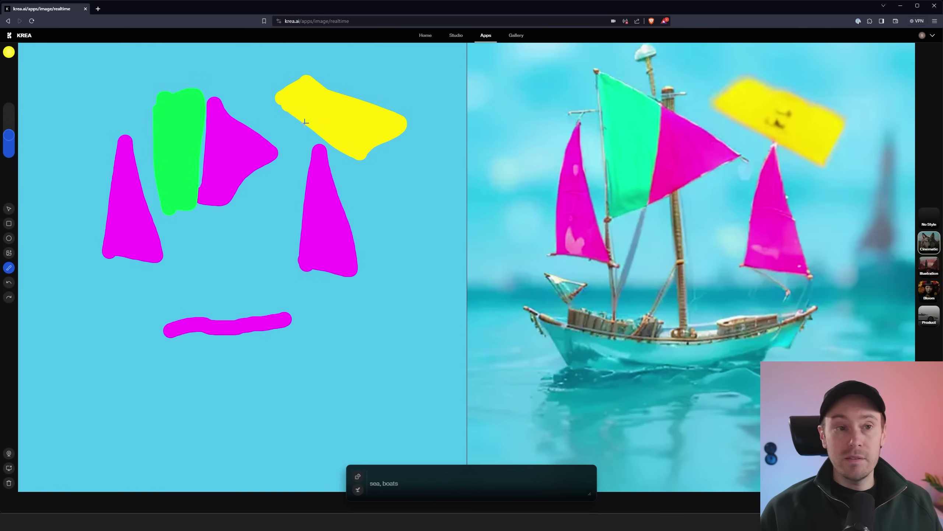
pyautogui.moveTo(282, 108)
pyautogui.mouseDown()
pyautogui.moveTo(268, 102)
pyautogui.moveTo(298, 156)
pyautogui.moveTo(279, 112)
pyautogui.moveTo(327, 145)
pyautogui.moveTo(297, 136)
pyautogui.mouseUp()
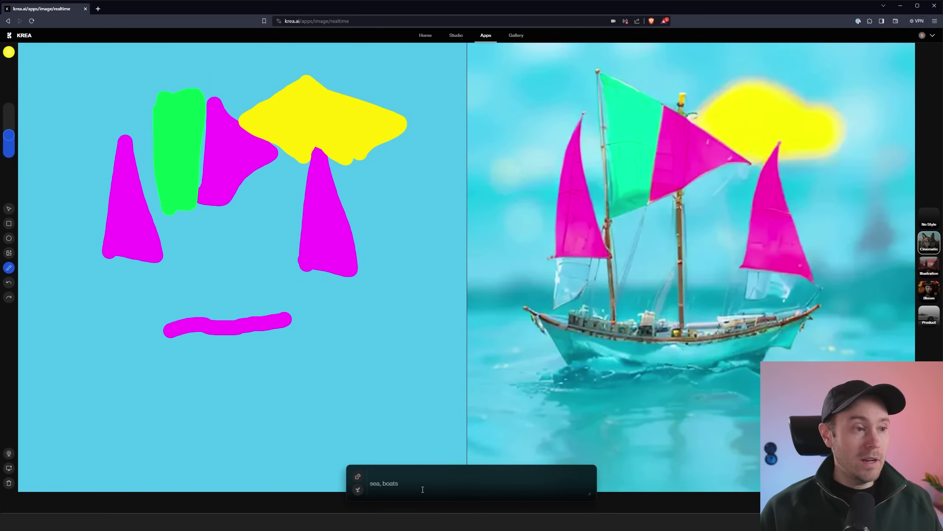
# Change the prompt to 'cat in a hat' and clear all shapes from the canvas
pyautogui.tripleClick(422, 485)
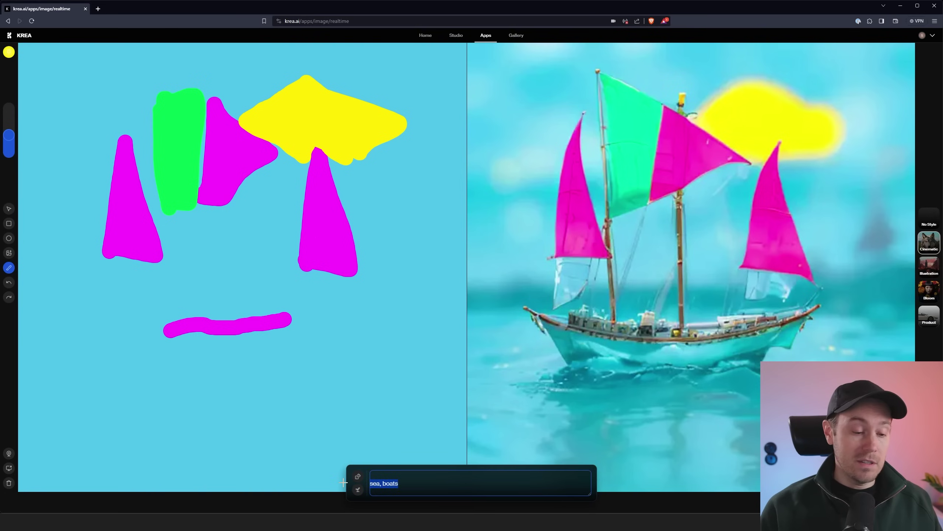
pyautogui.write('cat in a hat')
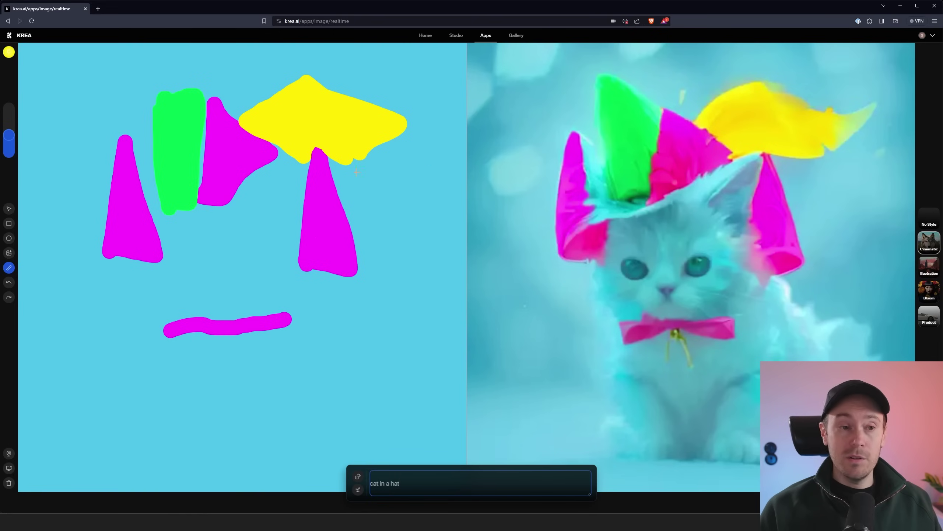
pyautogui.press('Return')
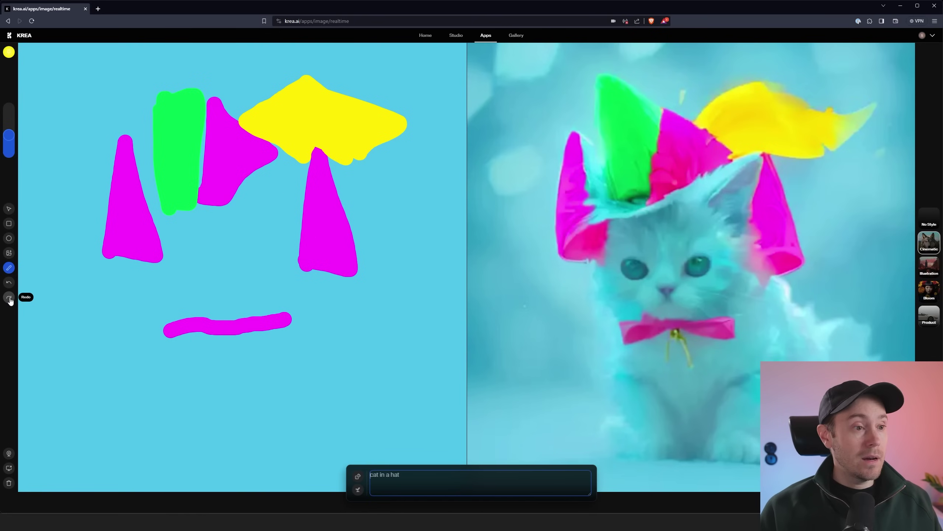
pyautogui.click(9, 482)
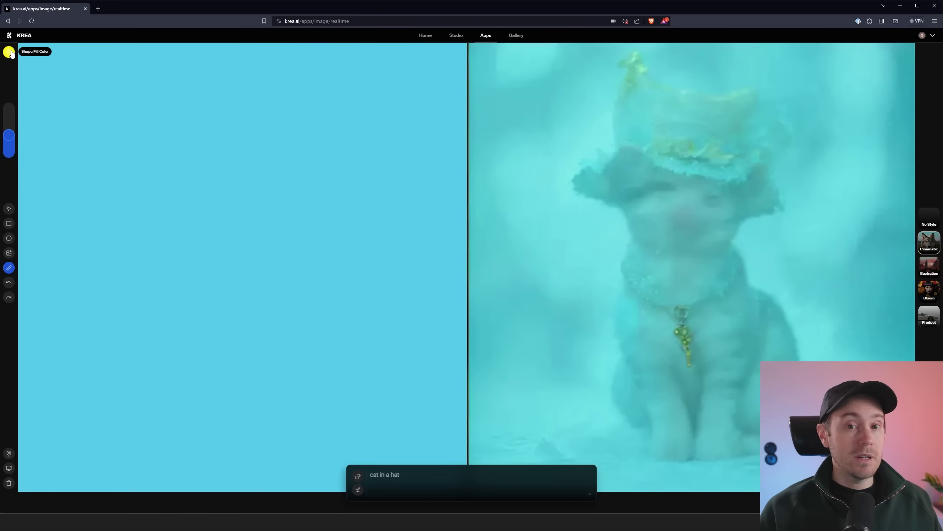
# Make the canvas background yellow-green (#9deb50)
pyautogui.click(9, 210)
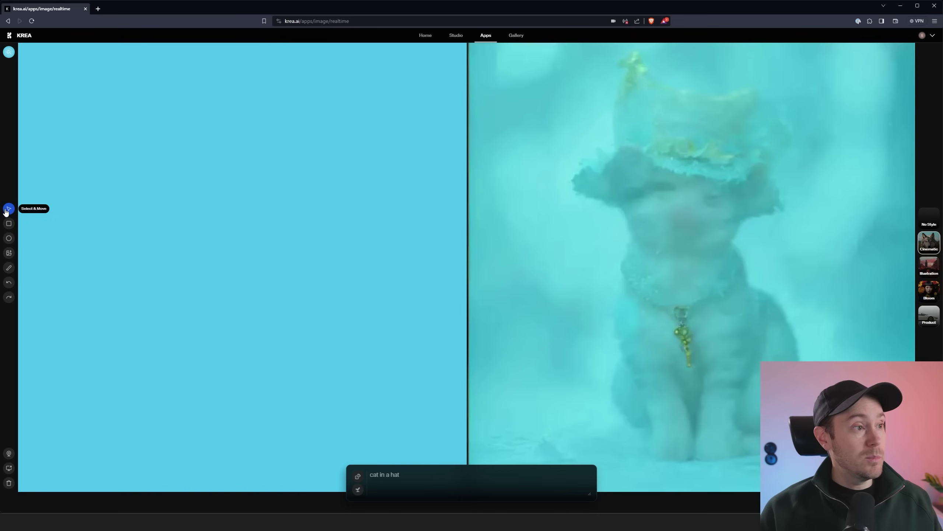
pyautogui.click(8, 52)
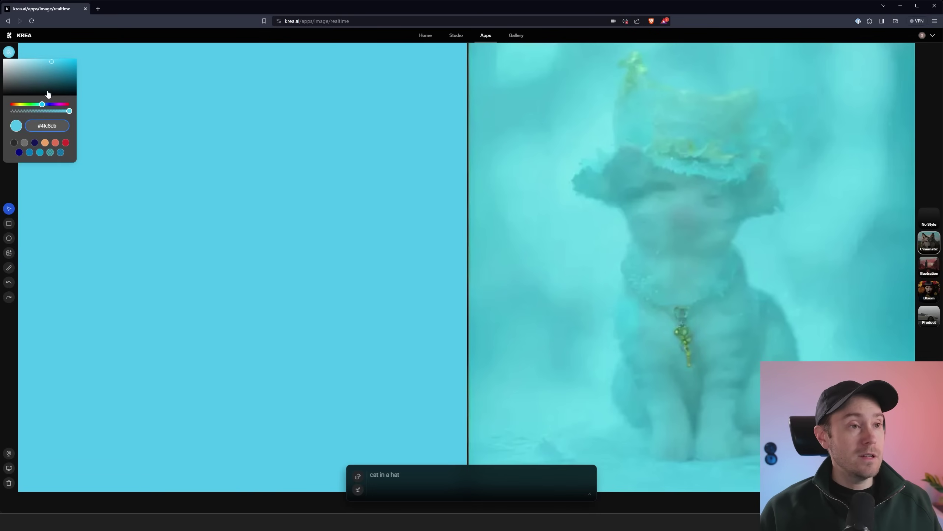
pyautogui.moveTo(41, 106); pyautogui.dragTo(25, 107)
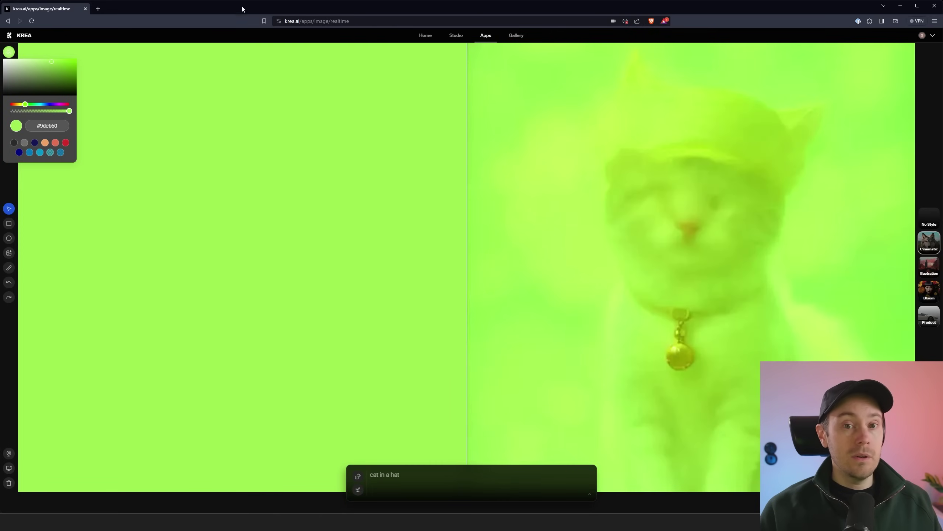
# Set the Paint Brush colour to off-white #fcf4eb
pyautogui.click(10, 272)
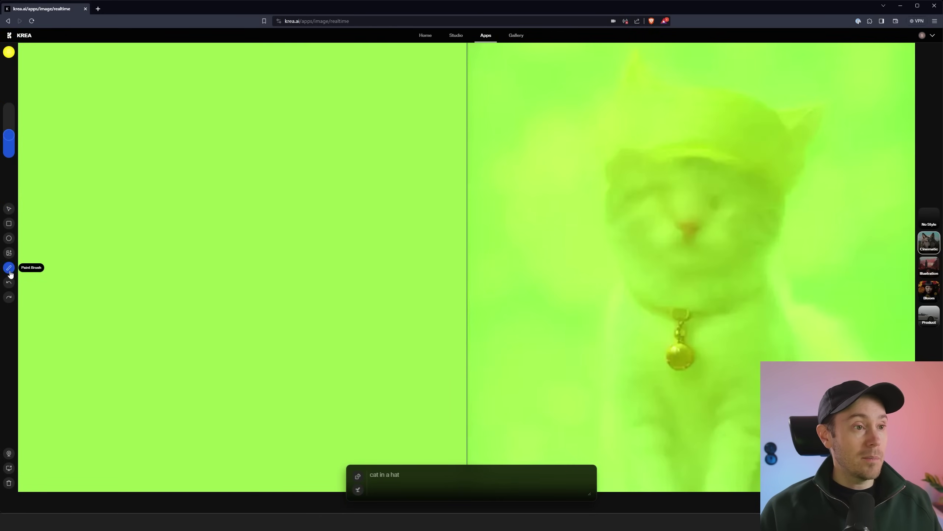
pyautogui.click(8, 56)
pyautogui.moveTo(21, 107)
pyautogui.mouseDown()
pyautogui.moveTo(40, 105)
pyautogui.moveTo(15, 105)
pyautogui.mouseUp()
pyautogui.click(11, 61)
pyautogui.moveTo(12, 62); pyautogui.dragTo(9, 63)
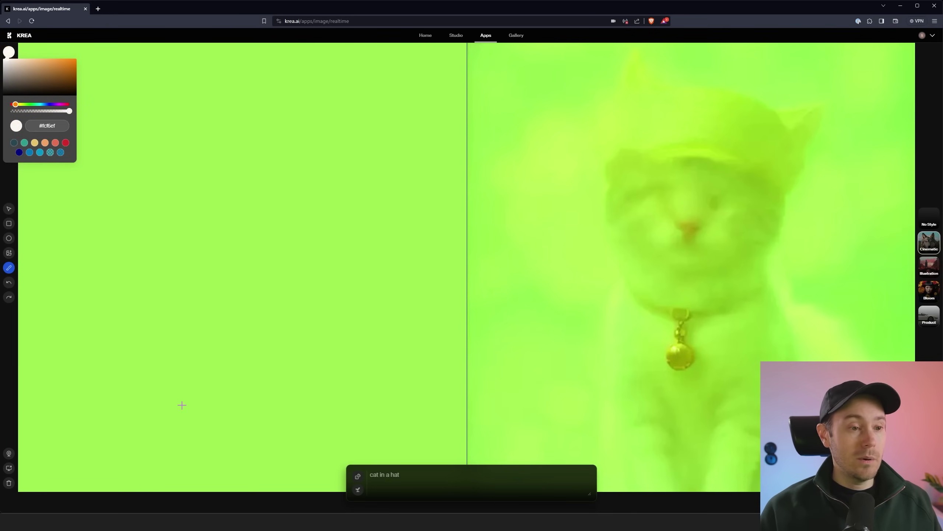
# Scribble a large cat body and small tail blob, then render with No Style
pyautogui.moveTo(127, 385)
pyautogui.mouseDown()
pyautogui.moveTo(221, 185)
pyautogui.moveTo(316, 264)
pyautogui.moveTo(315, 382)
pyautogui.moveTo(156, 383)
pyautogui.moveTo(238, 264)
pyautogui.moveTo(232, 245)
pyautogui.moveTo(216, 333)
pyautogui.moveTo(241, 238)
pyautogui.moveTo(282, 264)
pyautogui.moveTo(256, 273)
pyautogui.moveTo(220, 224)
pyautogui.moveTo(253, 216)
pyautogui.moveTo(186, 225)
pyautogui.moveTo(278, 249)
pyautogui.moveTo(264, 297)
pyautogui.moveTo(301, 258)
pyautogui.moveTo(247, 292)
pyautogui.moveTo(243, 226)
pyautogui.mouseUp()
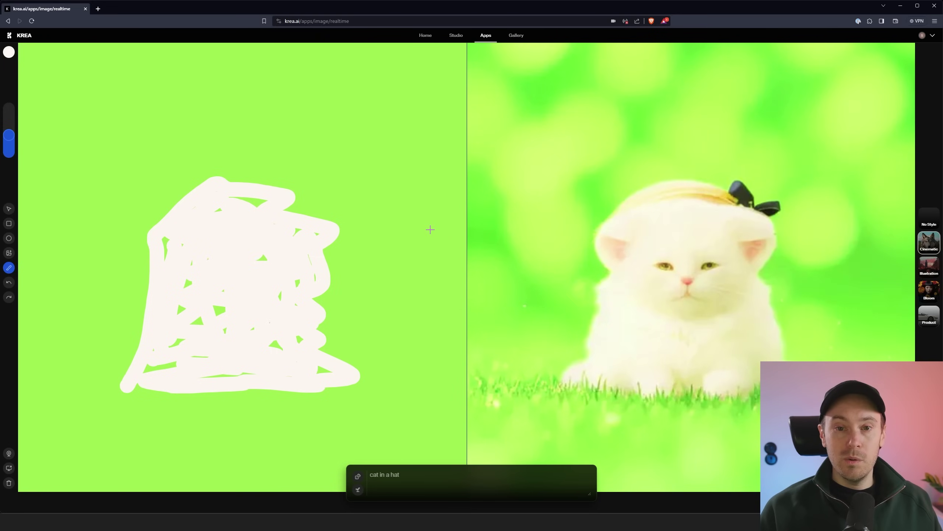
pyautogui.moveTo(384, 295); pyautogui.dragTo(404, 260)
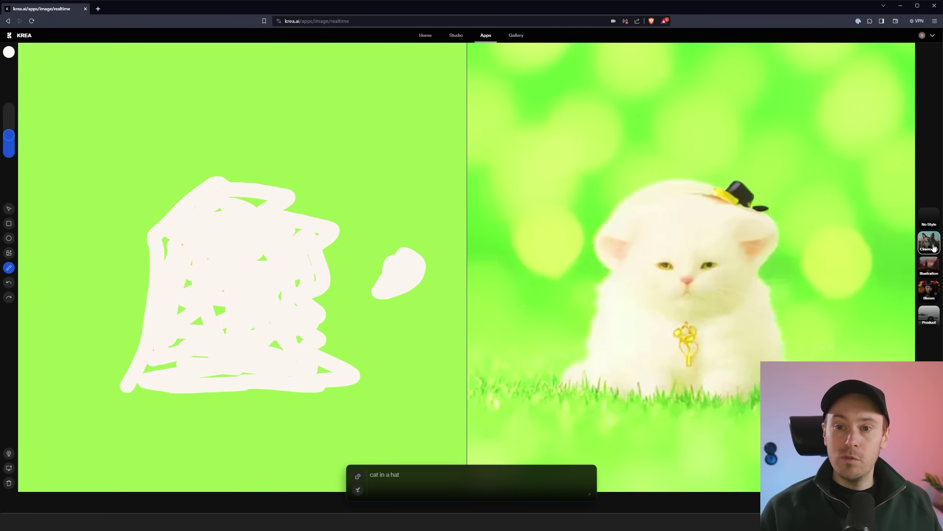
pyautogui.click(932, 218)
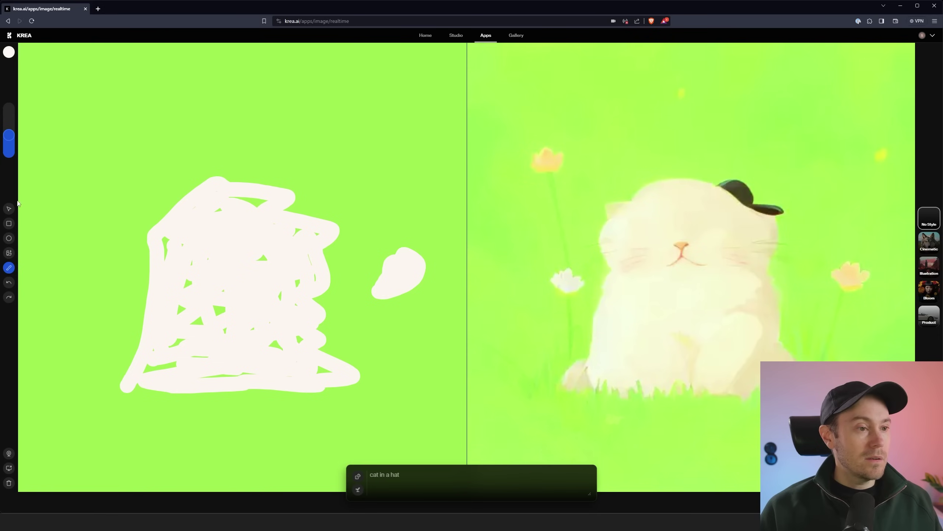
# Paint two black eyes on the cat
pyautogui.click(9, 53)
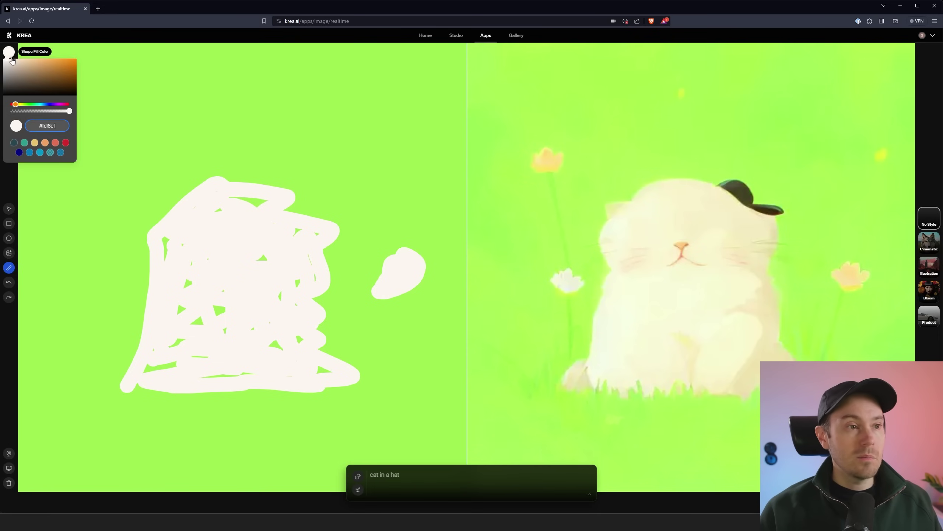
pyautogui.click(70, 94)
pyautogui.click(213, 244)
pyautogui.click(260, 244)
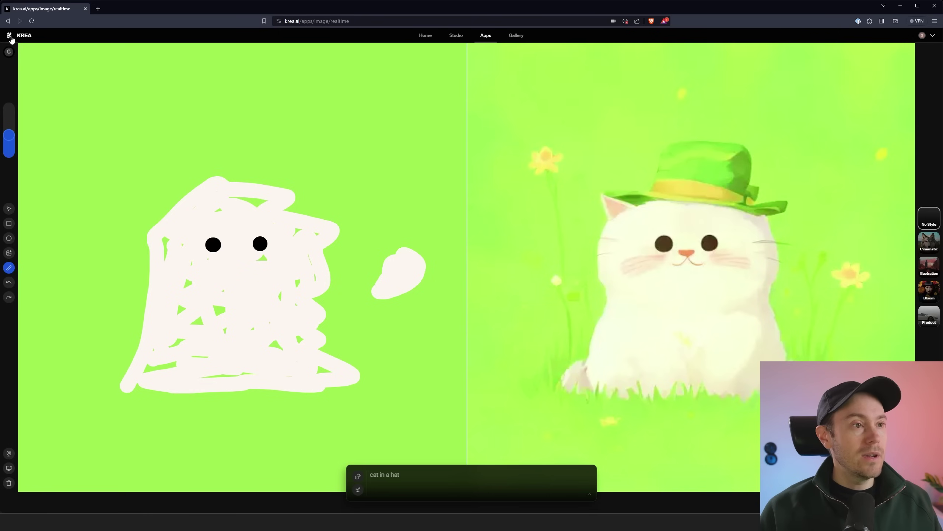
# In red #d90202, paint a top hat on the head and red stripes on the tail
pyautogui.click(9, 50)
pyautogui.click(74, 60)
pyautogui.moveTo(74, 62); pyautogui.dragTo(77, 64)
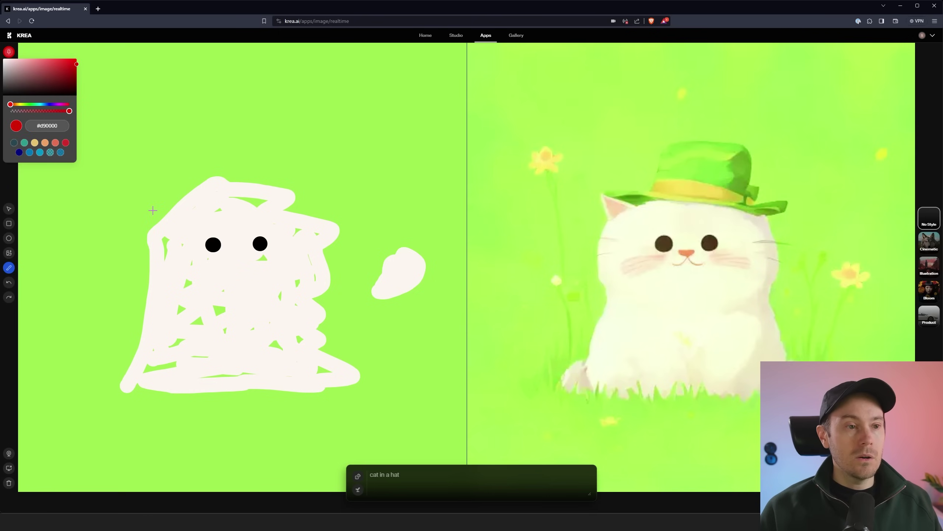
pyautogui.moveTo(138, 210)
pyautogui.mouseDown()
pyautogui.moveTo(347, 212)
pyautogui.moveTo(260, 212)
pyautogui.moveTo(228, 74)
pyautogui.moveTo(223, 204)
pyautogui.moveTo(238, 171)
pyautogui.moveTo(242, 93)
pyautogui.moveTo(223, 156)
pyautogui.moveTo(232, 90)
pyautogui.moveTo(226, 142)
pyautogui.mouseUp()
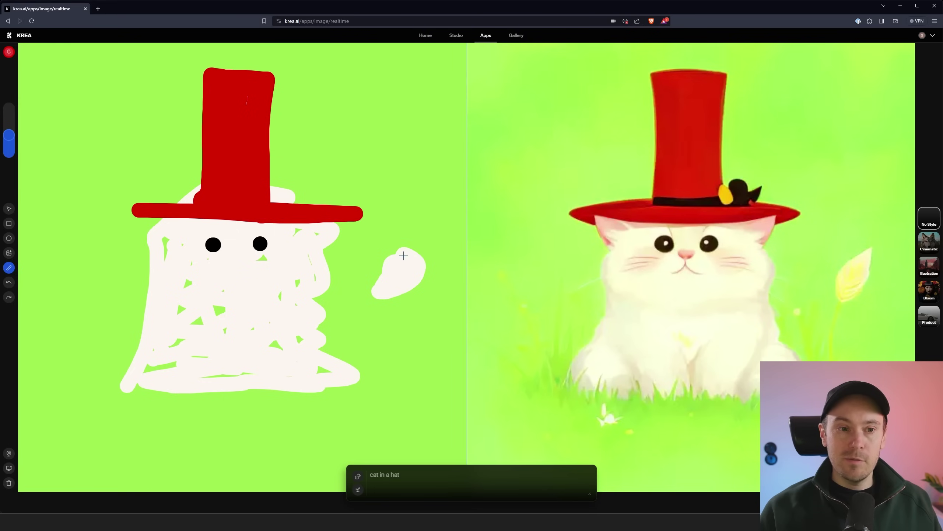
pyautogui.moveTo(401, 259)
pyautogui.mouseDown()
pyautogui.moveTo(416, 234)
pyautogui.moveTo(403, 260)
pyautogui.moveTo(418, 238)
pyautogui.moveTo(416, 264)
pyautogui.mouseUp()
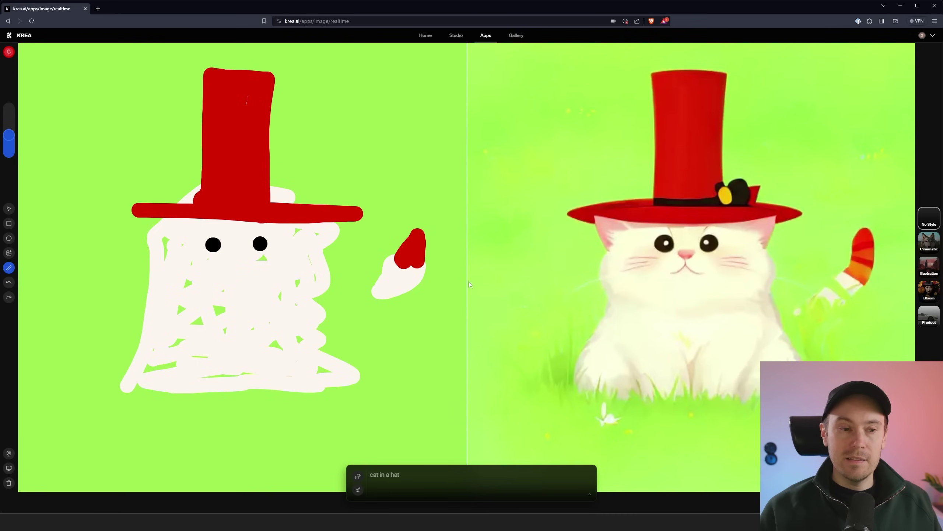
pyautogui.moveTo(371, 297); pyautogui.dragTo(321, 340)
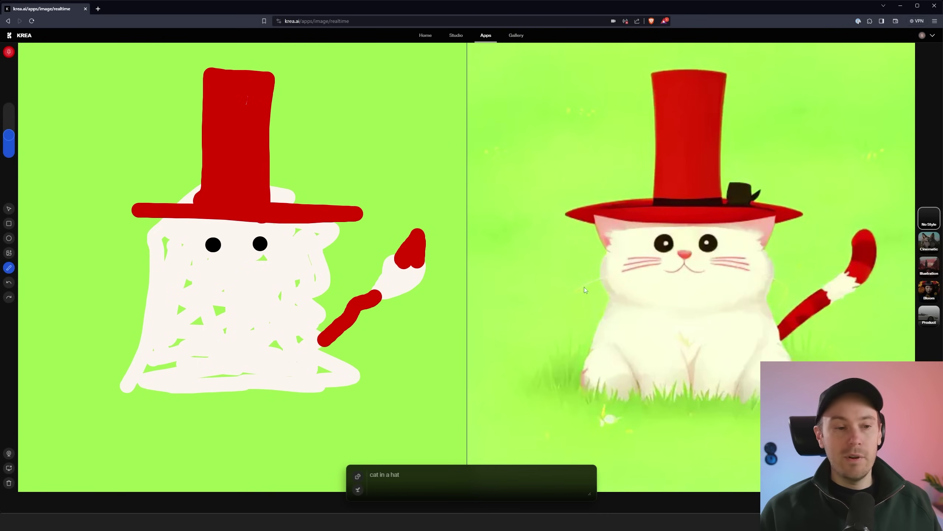
# Clear the sketch canvas and roll two random prompts
pyautogui.click(10, 482)
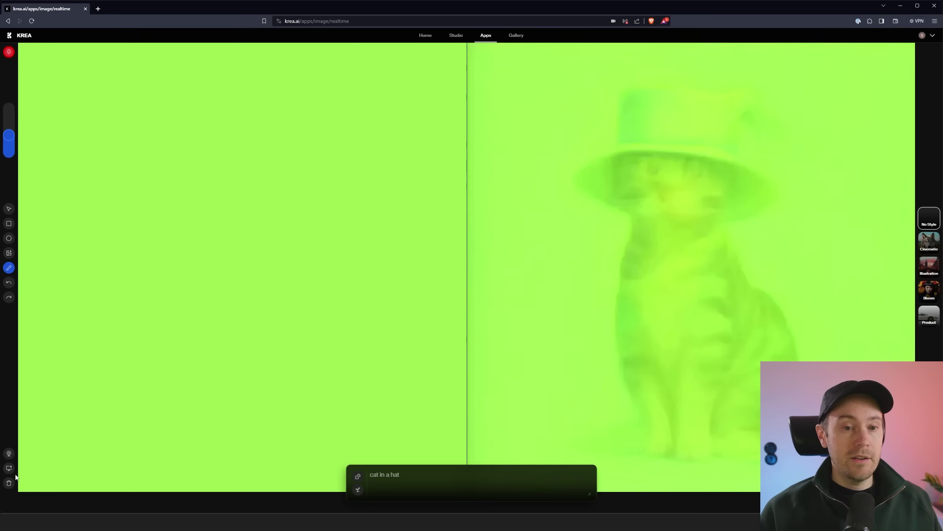
pyautogui.click(358, 476)
pyautogui.click(358, 477)
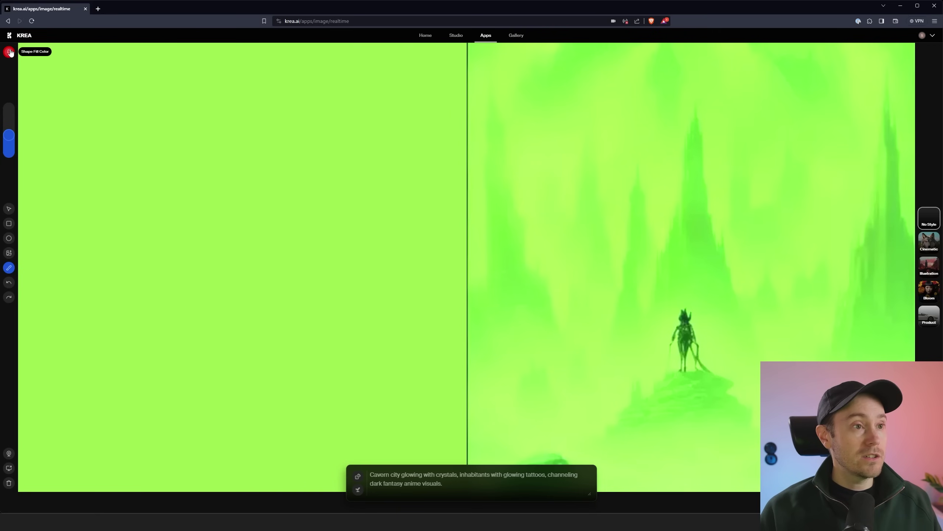
# Change the canvas background to dark grey #292929 after trying navy
pyautogui.click(9, 208)
pyautogui.click(9, 52)
pyautogui.click(3, 89)
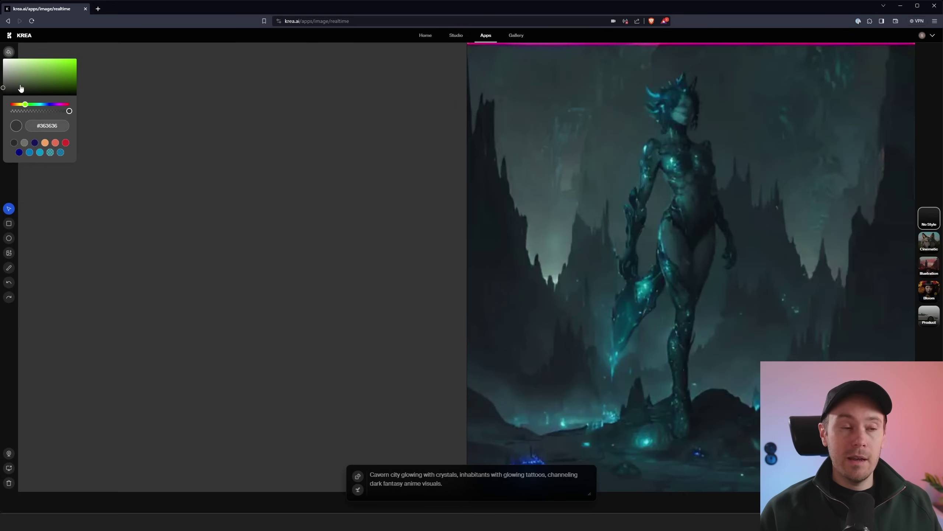
pyautogui.click(18, 152)
pyautogui.click(14, 143)
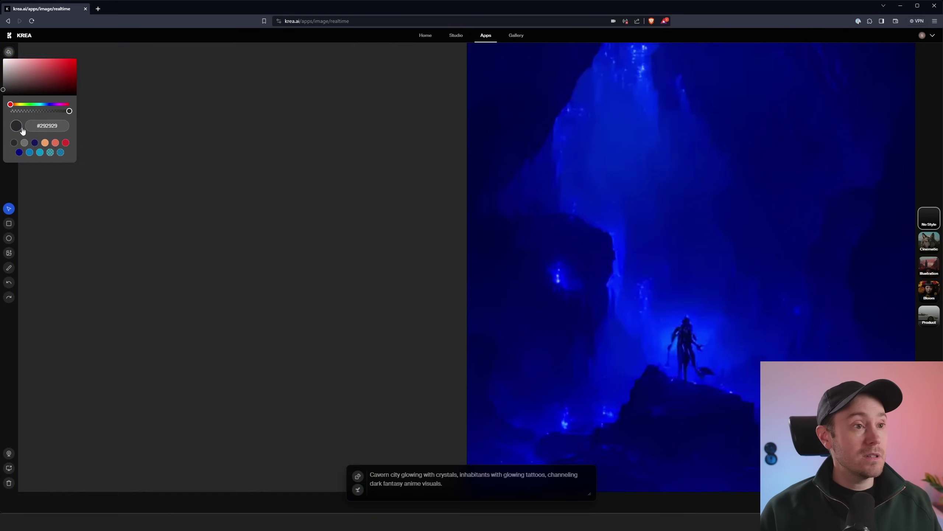
pyautogui.click(8, 271)
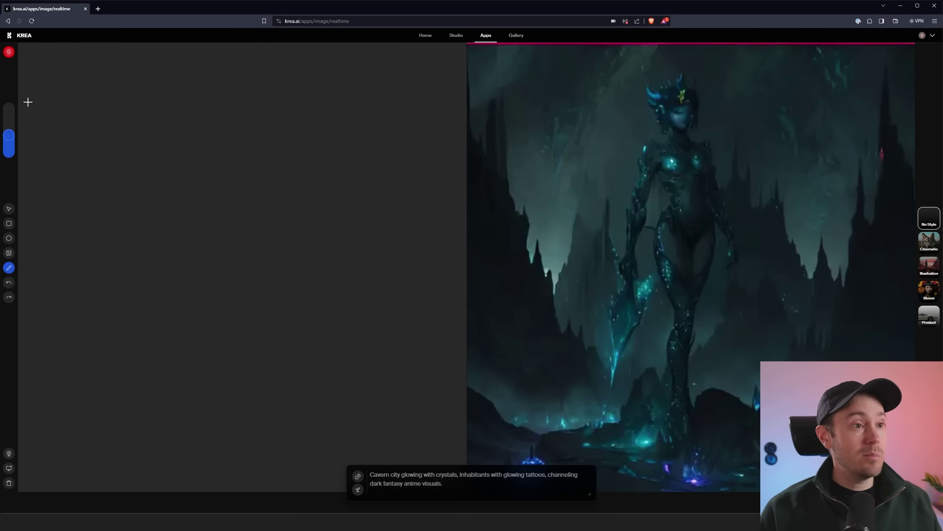
pyautogui.click(9, 226)
# Set the fill to dark navy and draw a large square in the lower left
pyautogui.click(8, 51)
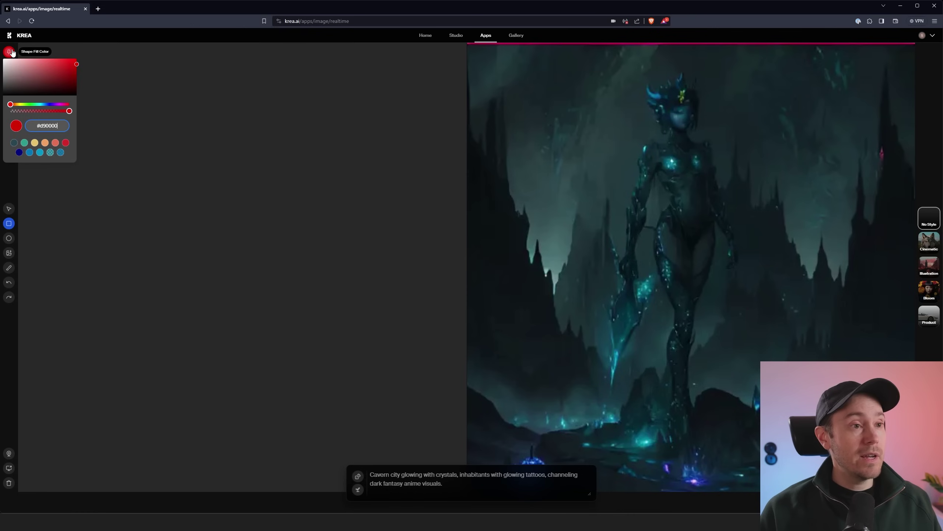
pyautogui.click(48, 105)
pyautogui.moveTo(41, 91); pyautogui.dragTo(52, 74)
pyautogui.moveTo(122, 237); pyautogui.dragTo(316, 409)
pyautogui.click(152, 193)
pyautogui.moveTo(152, 194); pyautogui.dragTo(135, 178)
pyautogui.moveTo(126, 175); pyautogui.dragTo(318, 218)
# Add a wider rectangle above the square, a tall narrow rectangle, and a circle top right
pyautogui.click(9, 223)
pyautogui.moveTo(137, 161); pyautogui.dragTo(303, 231)
pyautogui.click(8, 225)
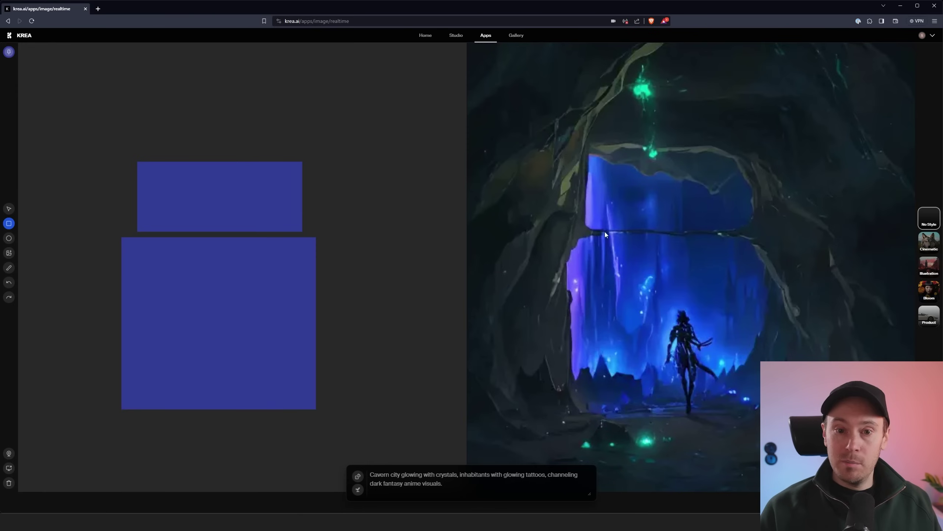
pyautogui.moveTo(255, 57); pyautogui.dragTo(300, 156)
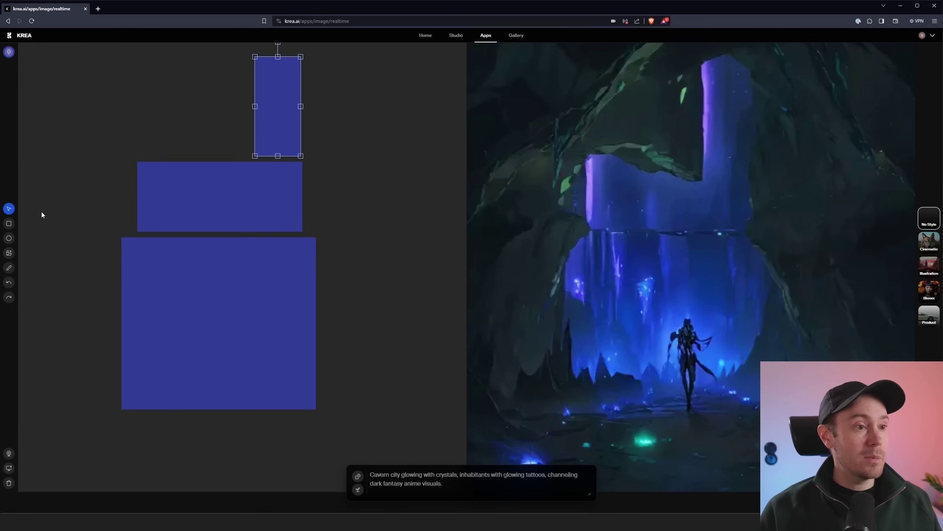
pyautogui.click(9, 238)
pyautogui.moveTo(415, 72); pyautogui.dragTo(339, 149)
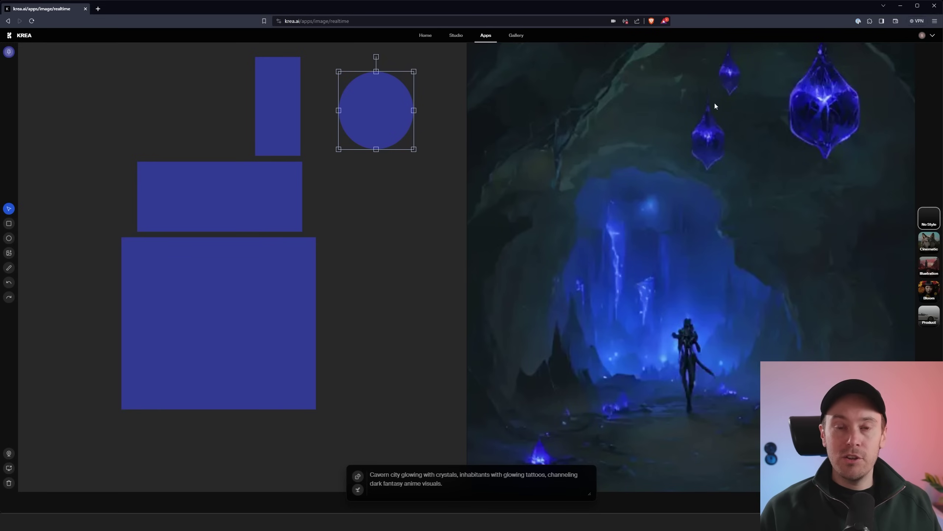
# Enlarge the Paint Brush and paint a large blue blob at the top left
pyautogui.click(12, 266)
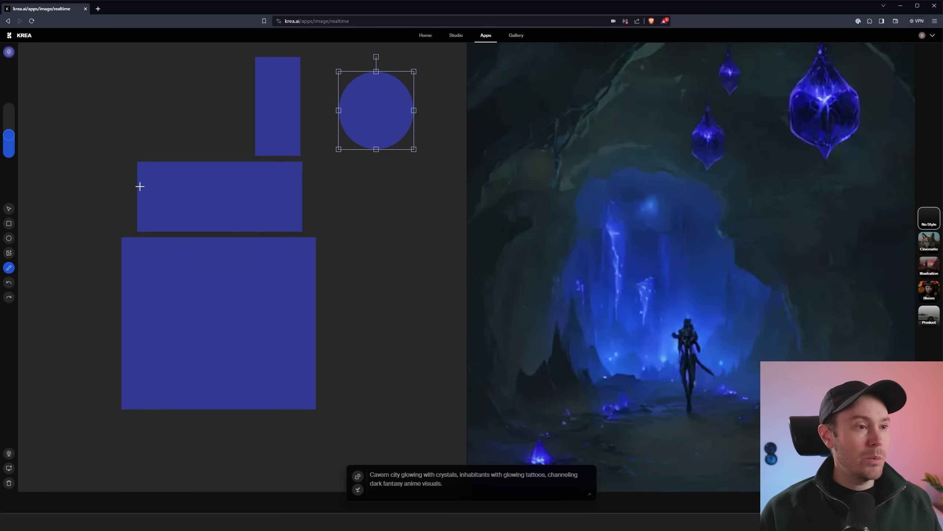
pyautogui.moveTo(12, 146); pyautogui.dragTo(11, 125)
pyautogui.click(182, 124)
pyautogui.moveTo(181, 124); pyautogui.dragTo(168, 129)
pyautogui.moveTo(9, 125); pyautogui.dragTo(9, 113)
pyautogui.moveTo(189, 121); pyautogui.dragTo(200, 108)
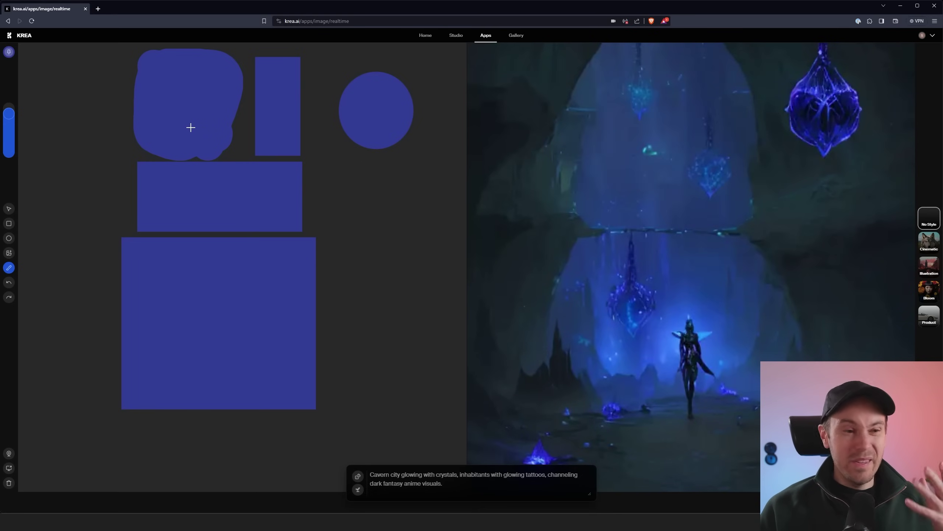
# Switch the brush colour to red and make the brush much thinner
pyautogui.click(8, 52)
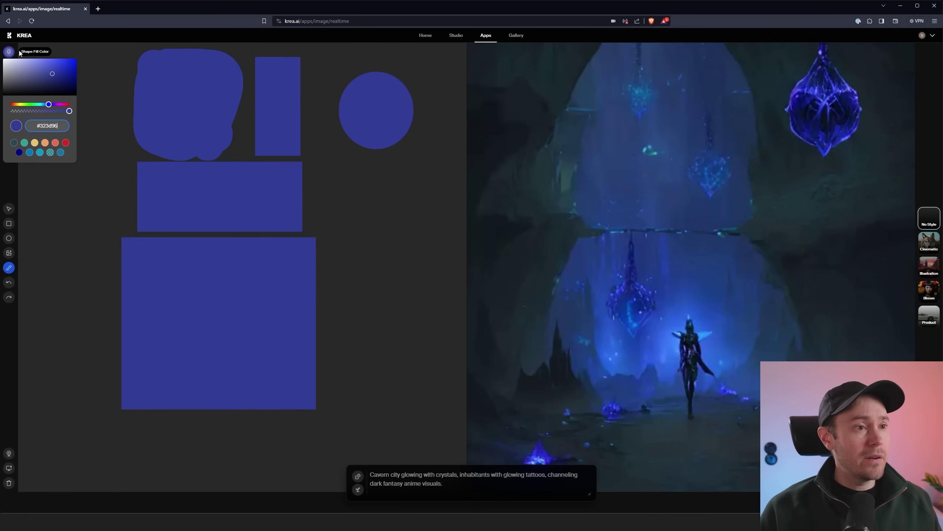
pyautogui.click(66, 144)
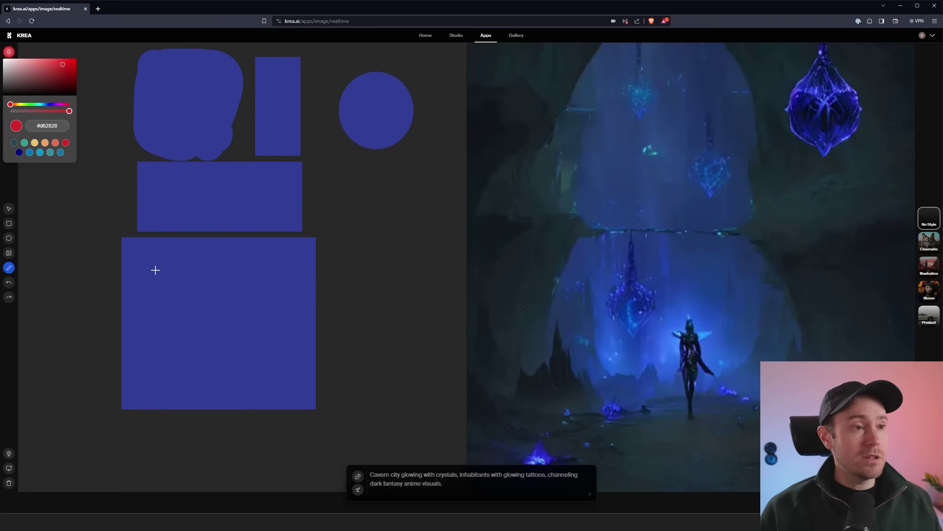
pyautogui.click(9, 51)
pyautogui.click(9, 51)
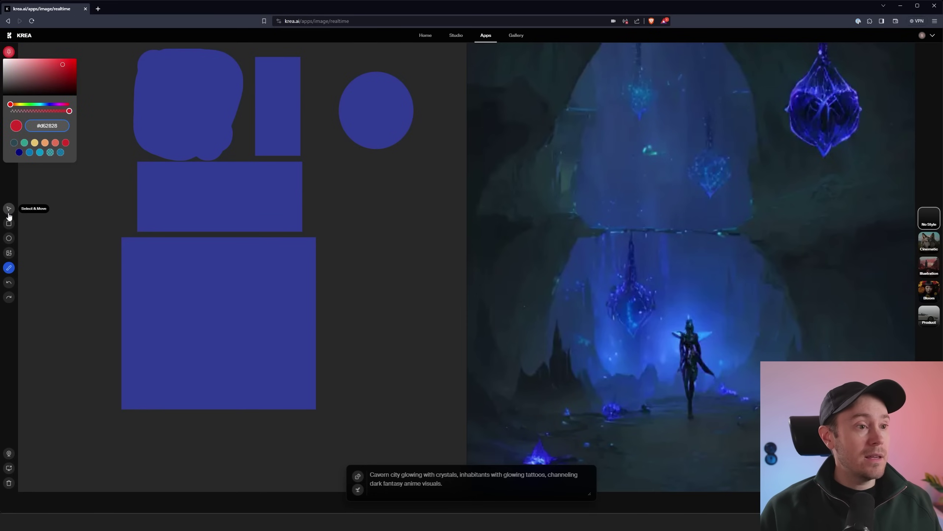
pyautogui.click(9, 267)
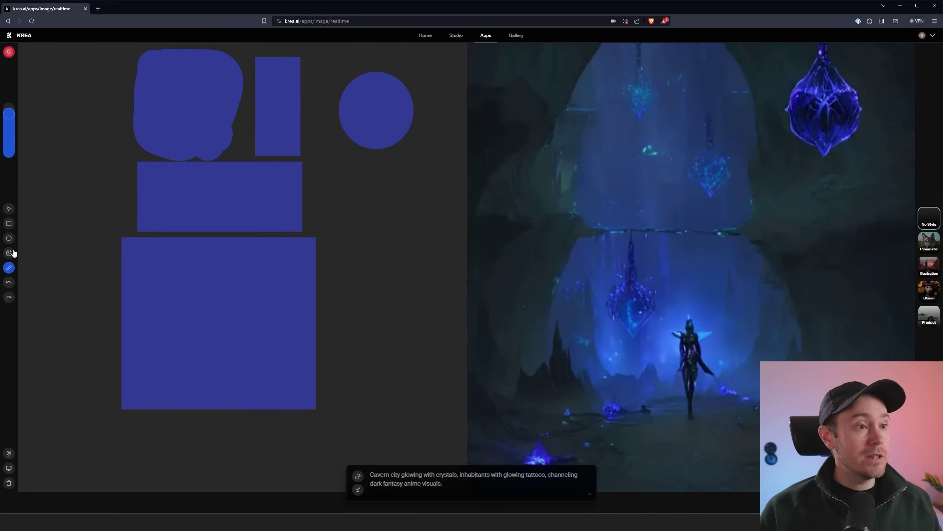
pyautogui.moveTo(9, 116); pyautogui.dragTo(9, 147)
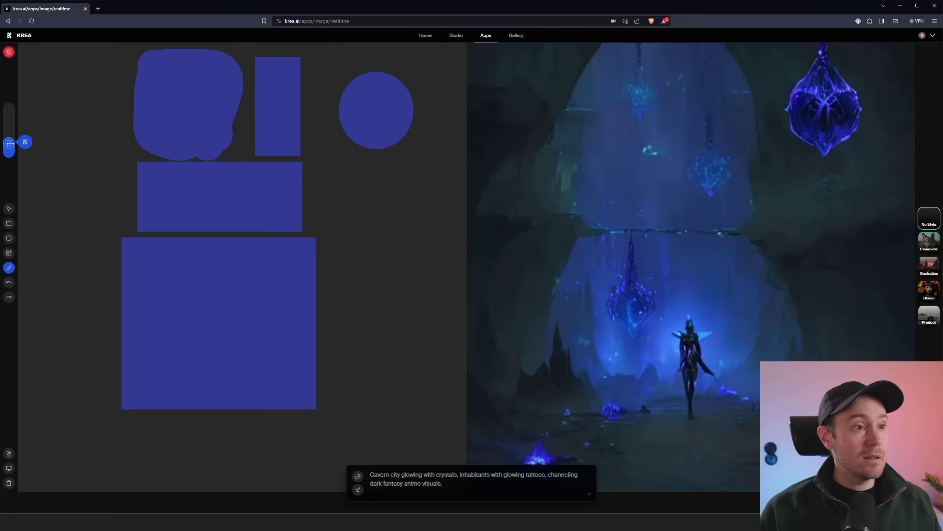
# Paint red strokes along the square's base, arms from its top corners, and an arc under the circle
pyautogui.moveTo(131, 389)
pyautogui.mouseDown()
pyautogui.moveTo(169, 404)
pyautogui.moveTo(236, 392)
pyautogui.moveTo(285, 399)
pyautogui.moveTo(312, 387)
pyautogui.mouseUp()
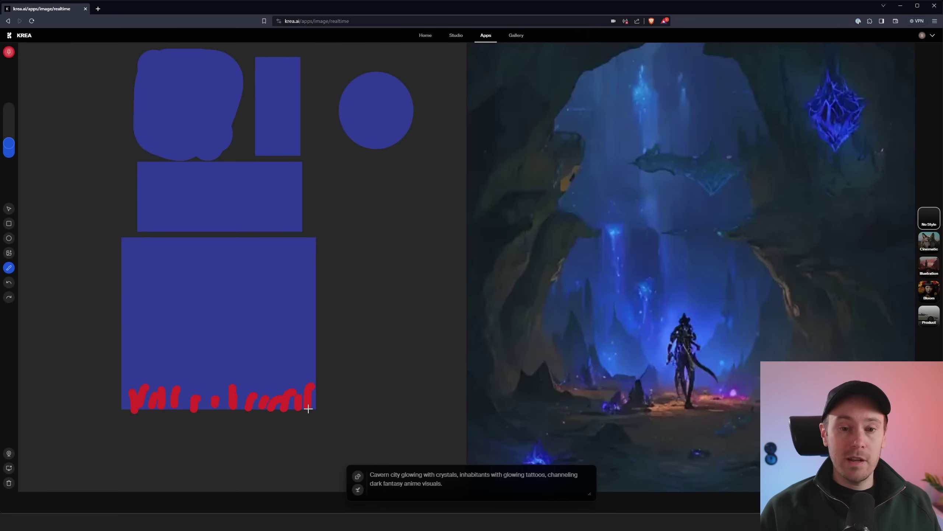
pyautogui.moveTo(134, 401)
pyautogui.mouseDown()
pyautogui.moveTo(194, 388)
pyautogui.moveTo(125, 359)
pyautogui.moveTo(100, 371)
pyautogui.moveTo(130, 412)
pyautogui.mouseUp()
pyautogui.moveTo(316, 355)
pyautogui.mouseDown()
pyautogui.moveTo(290, 382)
pyautogui.moveTo(334, 413)
pyautogui.mouseUp()
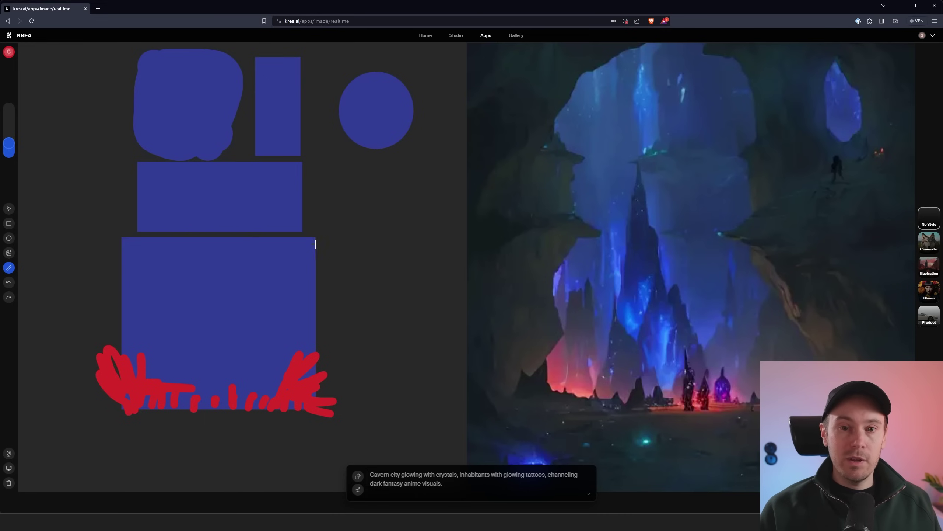
pyautogui.moveTo(314, 241); pyautogui.dragTo(356, 275)
pyautogui.moveTo(120, 238); pyautogui.dragTo(78, 267)
pyautogui.moveTo(411, 127)
pyautogui.mouseDown()
pyautogui.moveTo(374, 146)
pyautogui.moveTo(410, 135)
pyautogui.mouseUp()
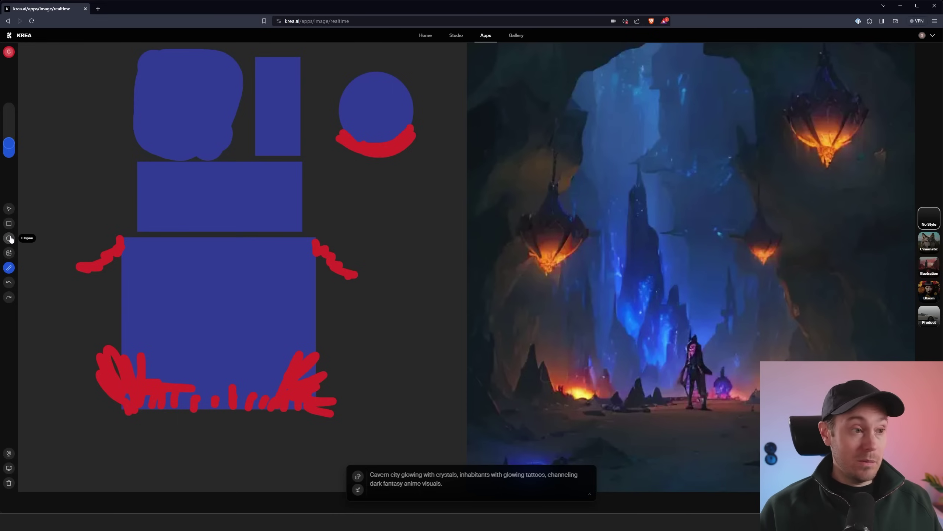
pyautogui.click(9, 52)
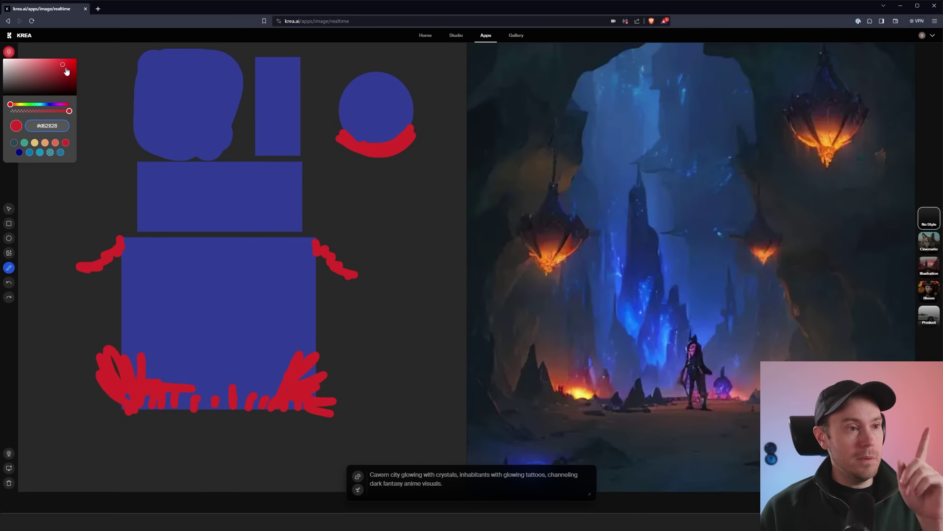
# In green, paint over the blob, circle, tall rectangle and square tops, plus vertical strokes on both sides
pyautogui.click(31, 106)
pyautogui.moveTo(344, 100); pyautogui.dragTo(412, 99)
pyautogui.moveTo(228, 58); pyautogui.dragTo(143, 86)
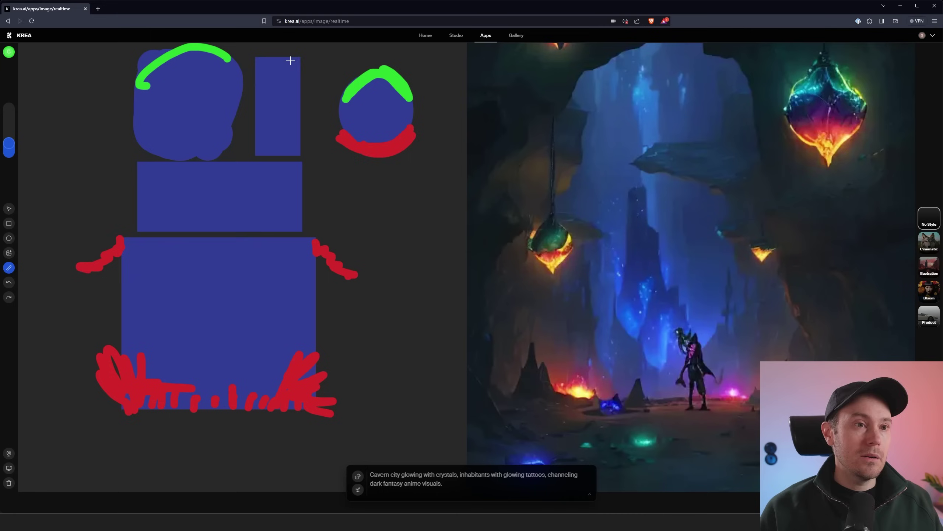
pyautogui.moveTo(256, 63); pyautogui.dragTo(304, 59)
pyautogui.moveTo(147, 238); pyautogui.dragTo(319, 241)
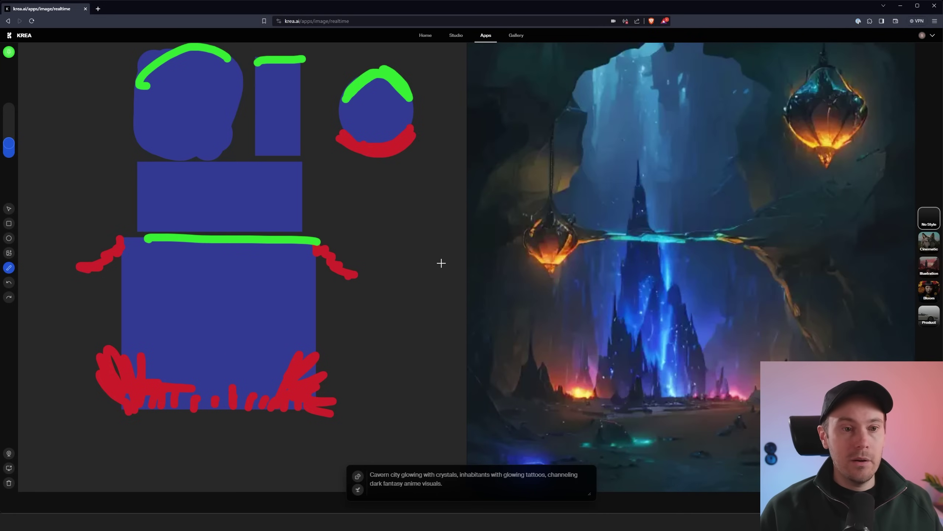
pyautogui.moveTo(433, 191)
pyautogui.mouseDown()
pyautogui.moveTo(429, 251)
pyautogui.moveTo(432, 196)
pyautogui.mouseUp()
pyautogui.moveTo(265, 69)
pyautogui.mouseDown()
pyautogui.moveTo(301, 74)
pyautogui.moveTo(267, 82)
pyautogui.mouseUp()
pyautogui.moveTo(340, 111)
pyautogui.mouseDown()
pyautogui.moveTo(336, 70)
pyautogui.moveTo(387, 65)
pyautogui.mouseUp()
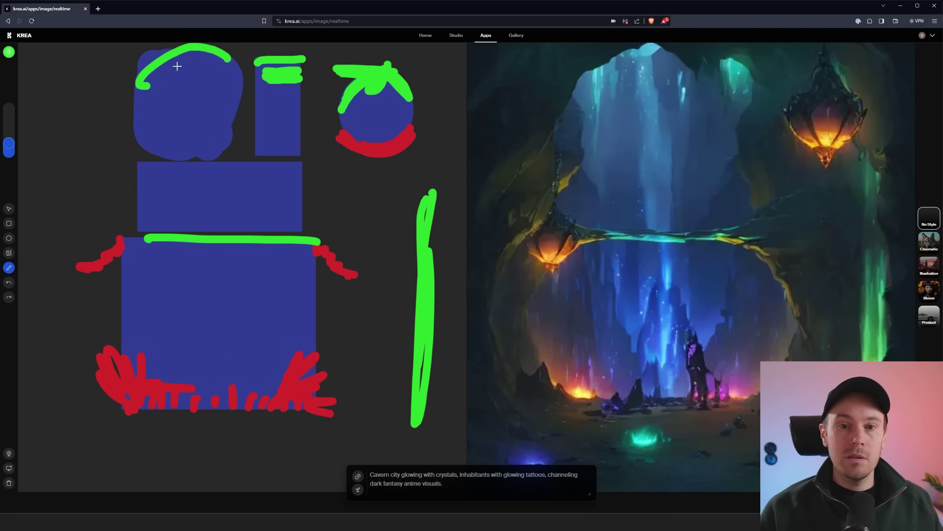
pyautogui.moveTo(244, 52); pyautogui.dragTo(251, 59)
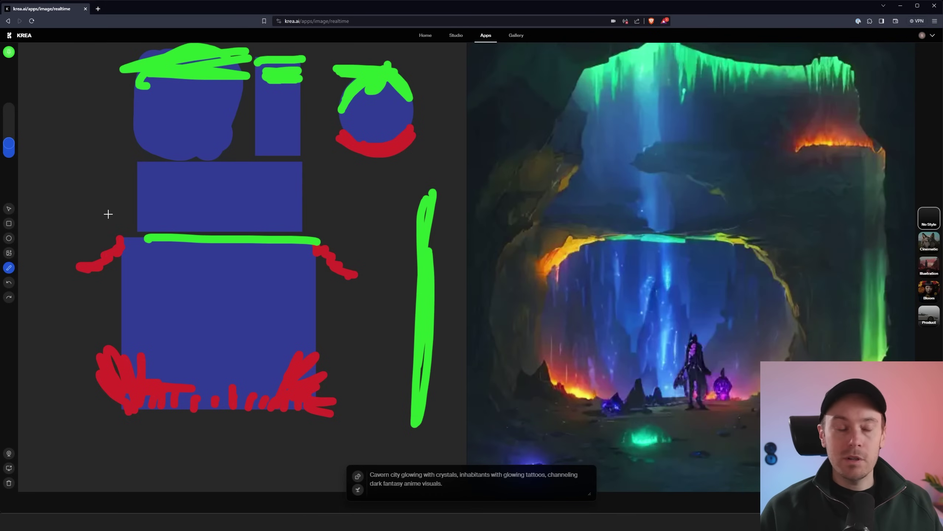
pyautogui.moveTo(57, 246)
pyautogui.mouseDown()
pyautogui.moveTo(80, 78)
pyautogui.moveTo(89, 223)
pyautogui.moveTo(95, 110)
pyautogui.mouseUp()
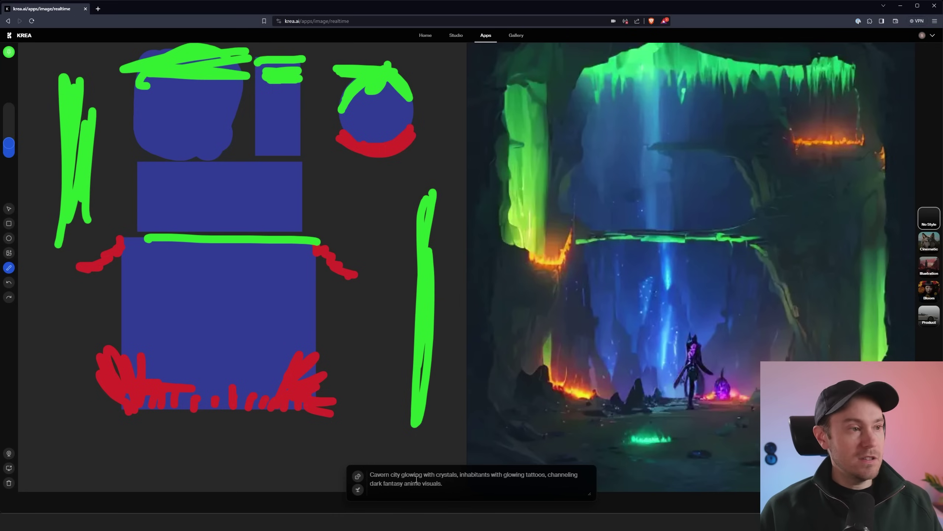
# Draw random prompts until it reads 'Moorish palaces in Spain, arches whispering of sultans.'
pyautogui.click(359, 477)
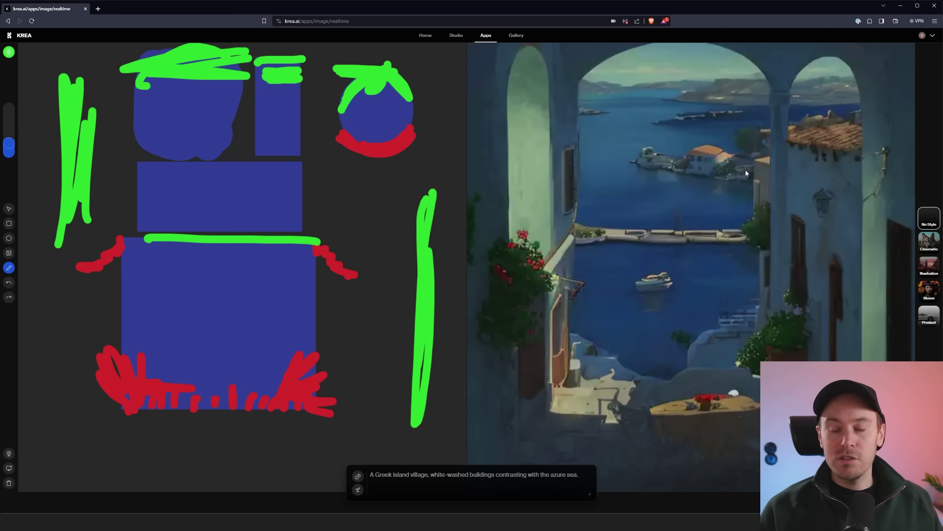
pyautogui.click(357, 476)
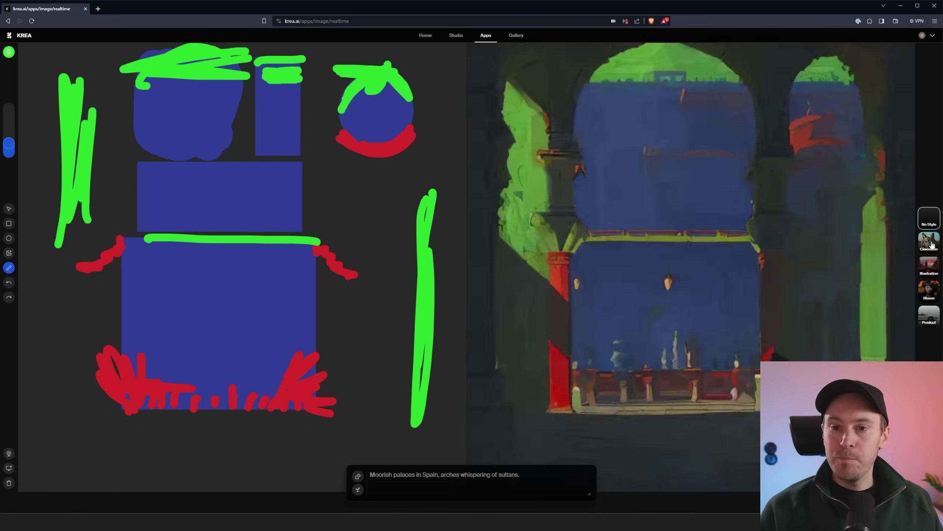
# Try the Illustration style preset, then settle on Cinematic for the palace render
pyautogui.click(930, 267)
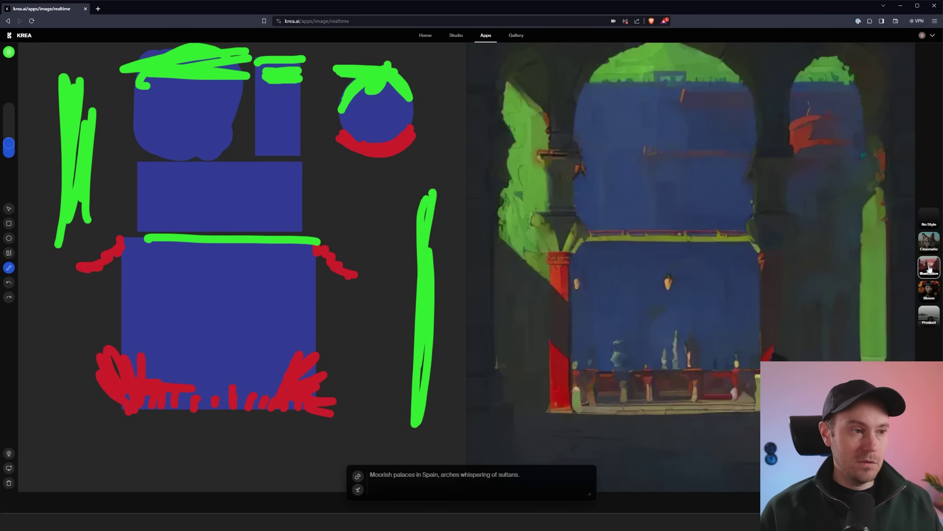
pyautogui.click(928, 268)
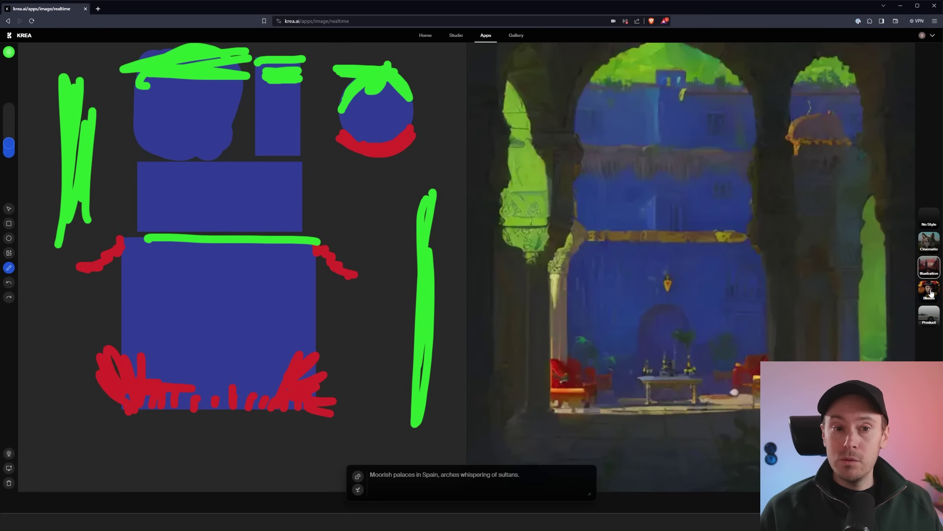
pyautogui.click(929, 242)
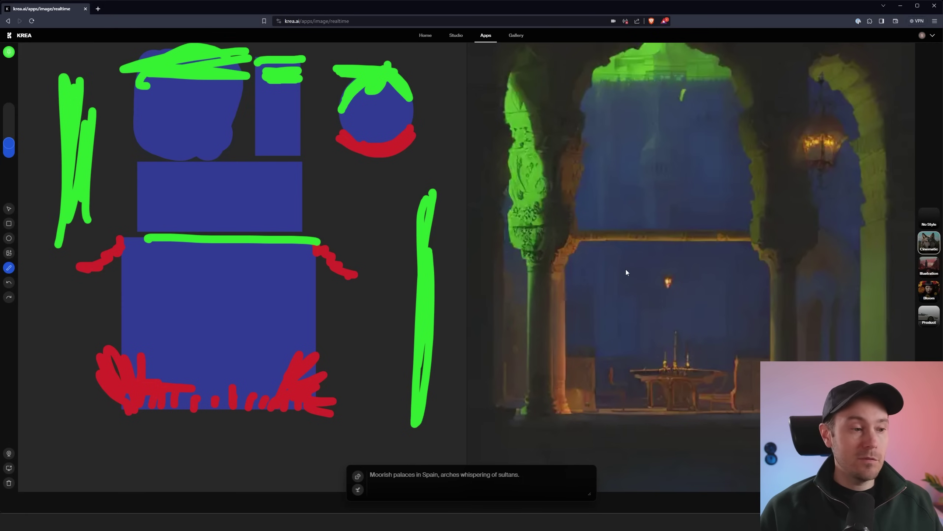
pyautogui.click(9, 253)
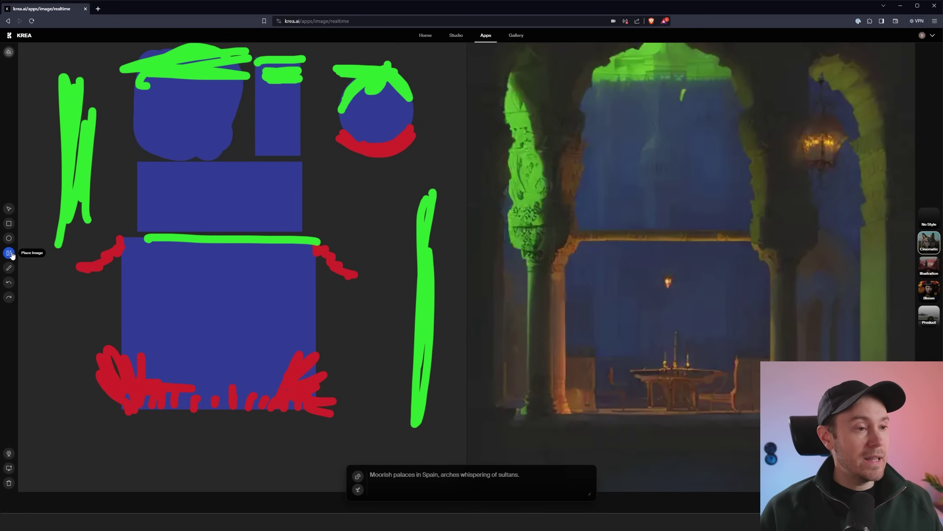
# Place the portrait photo on the wider blue rectangle and enlarge it over the blue figure
pyautogui.moveTo(53, 79); pyautogui.dragTo(203, 196)
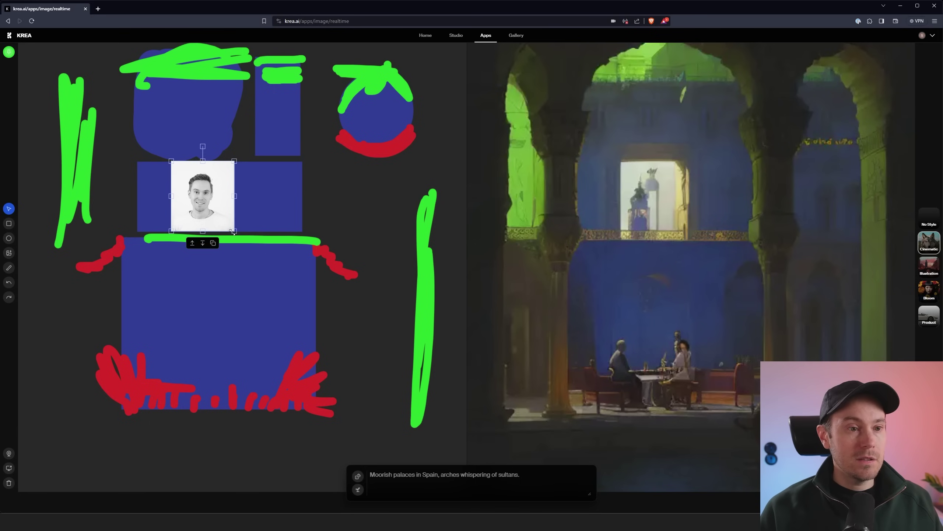
pyautogui.moveTo(235, 231); pyautogui.dragTo(371, 298)
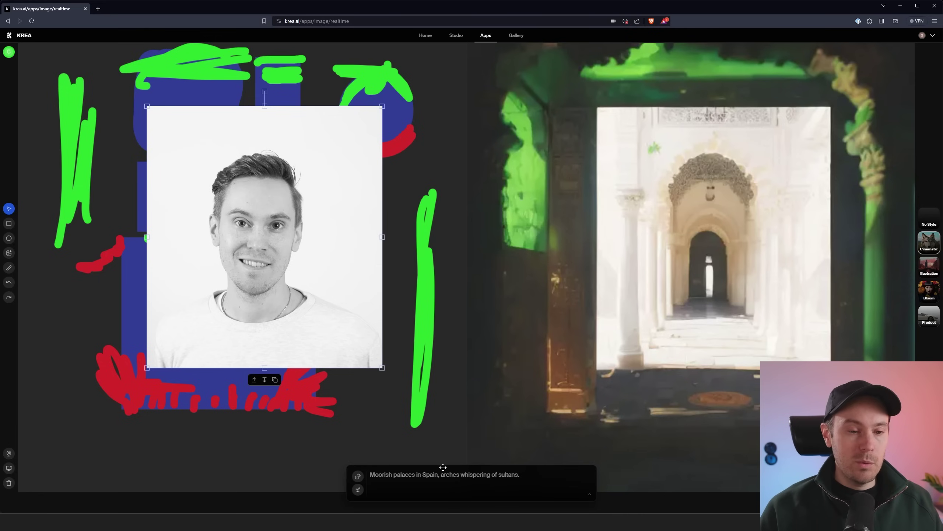
# Replace the prompt with 'portrait of a fantastic man doing youtube videos'
pyautogui.tripleClick(533, 474)
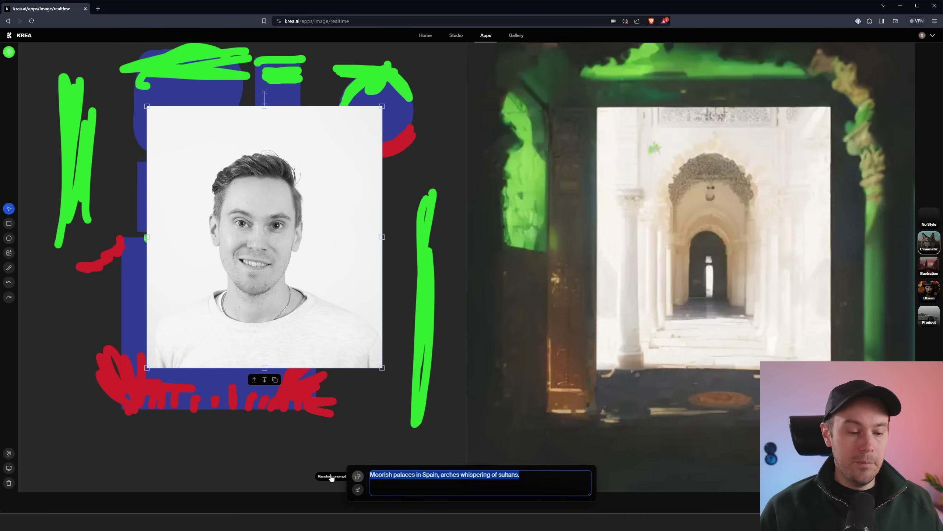
pyautogui.write('portraot o')
pyautogui.press('BackSpace')
pyautogui.press('BackSpace')
pyautogui.press('BackSpace')
pyautogui.press('BackSpace')
pyautogui.write('it of a fanta')
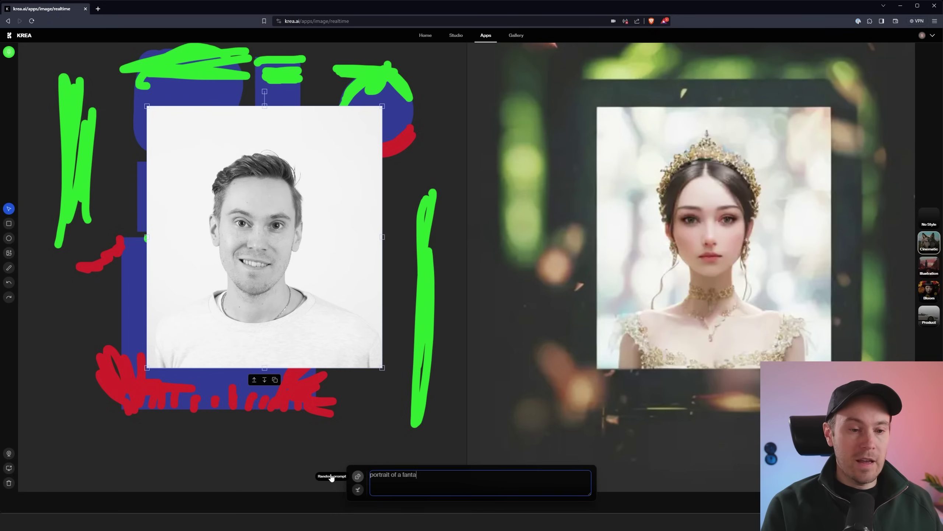
pyautogui.write('stic man doing y')
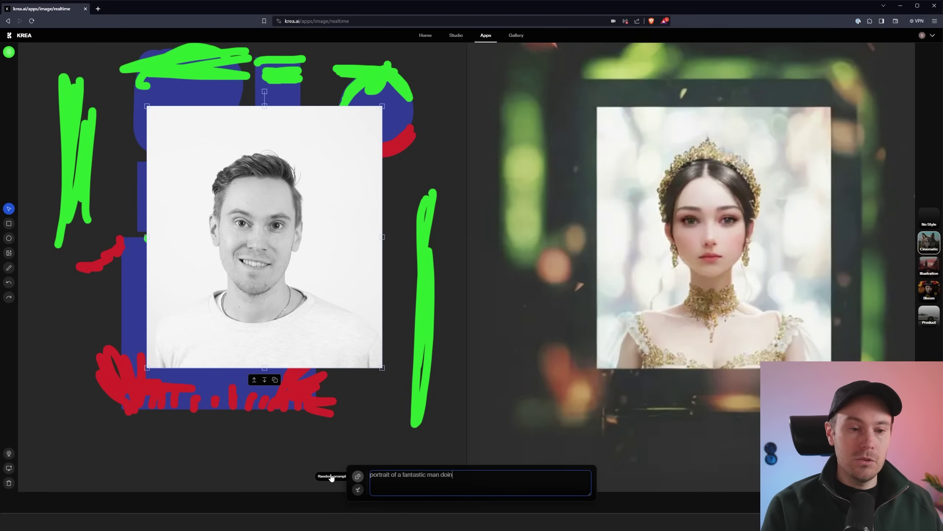
pyautogui.write('outube videos')
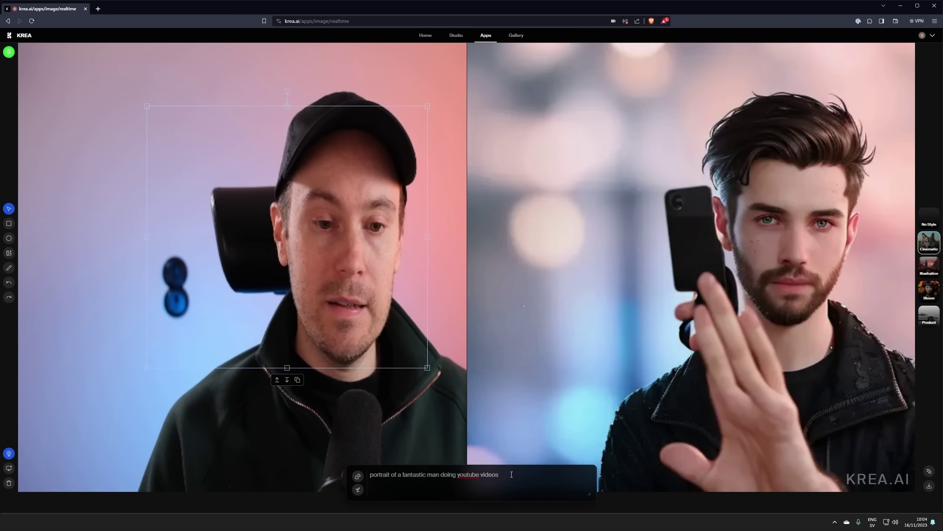
# Replace the prompt with 'monster character, green face, purple hair' for the webcam feed
pyautogui.tripleClick(409, 475)
pyautogui.click(409, 476)
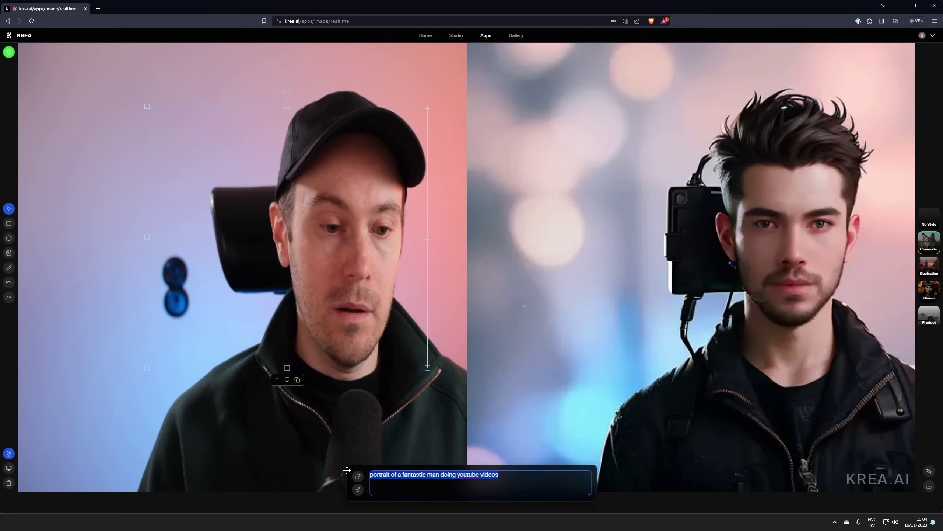
pyautogui.hotkey('ctrl', 'a')
pyautogui.write('monster chata')
pyautogui.press('BackSpace')
pyautogui.press('BackSpace')
pyautogui.press('BackSpace')
pyautogui.write('r ch')
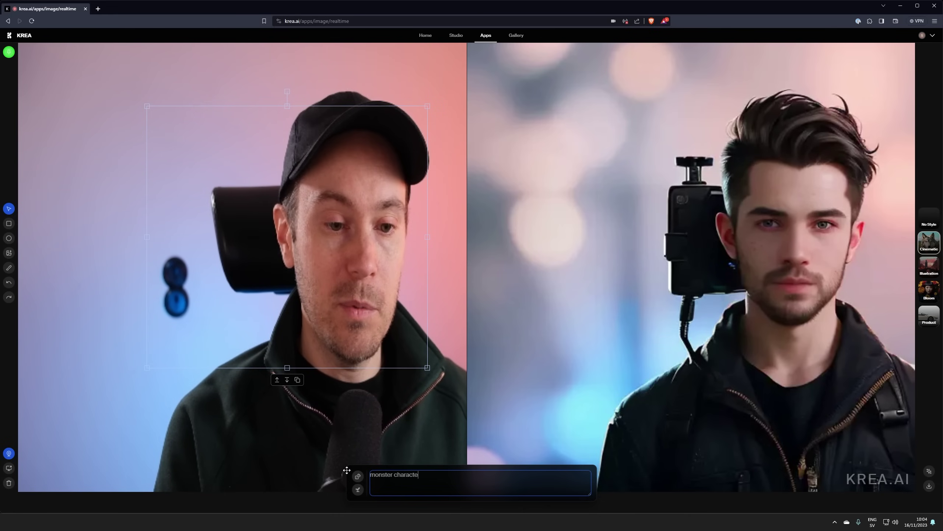
pyautogui.write('aracter, green face, ')
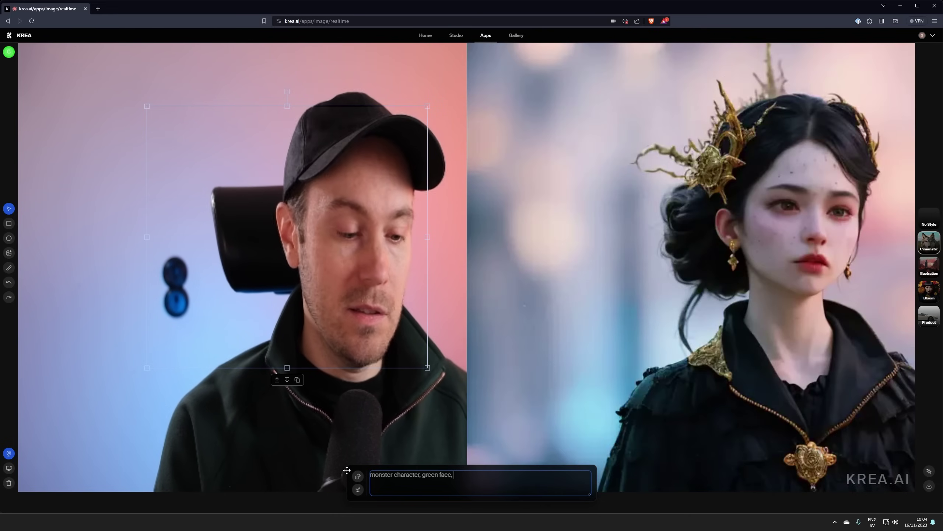
pyautogui.write('purple hair')
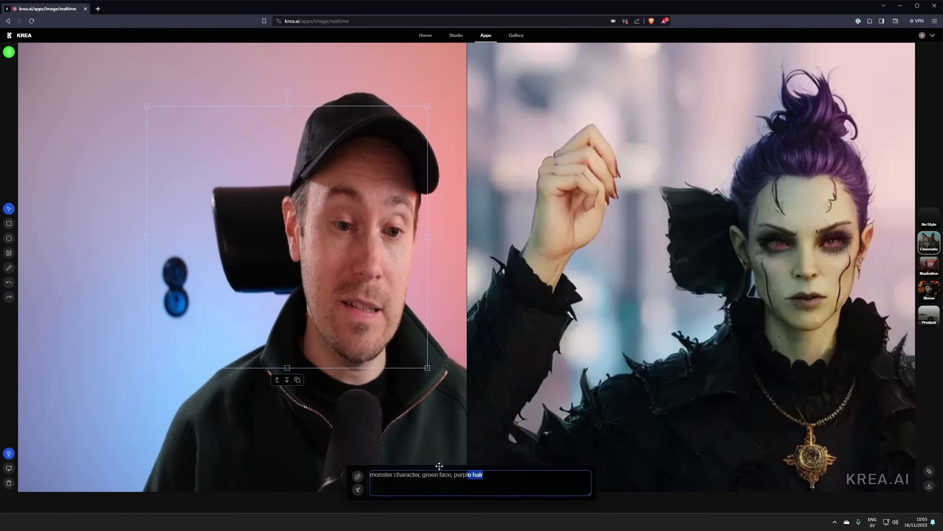
# Set the prompt to 'powerful wizard weaving fire magic, blue flames', then start retyping it with 'wot head'
pyautogui.moveTo(371, 461); pyautogui.dragTo(335, 460)
pyautogui.write('powerful wizard weaving fire magic, blue')
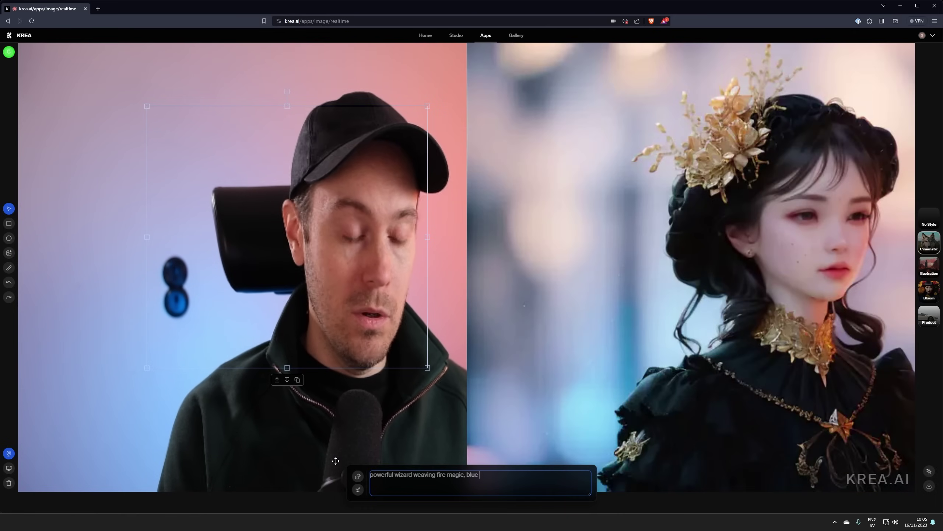
pyautogui.write(' flames')
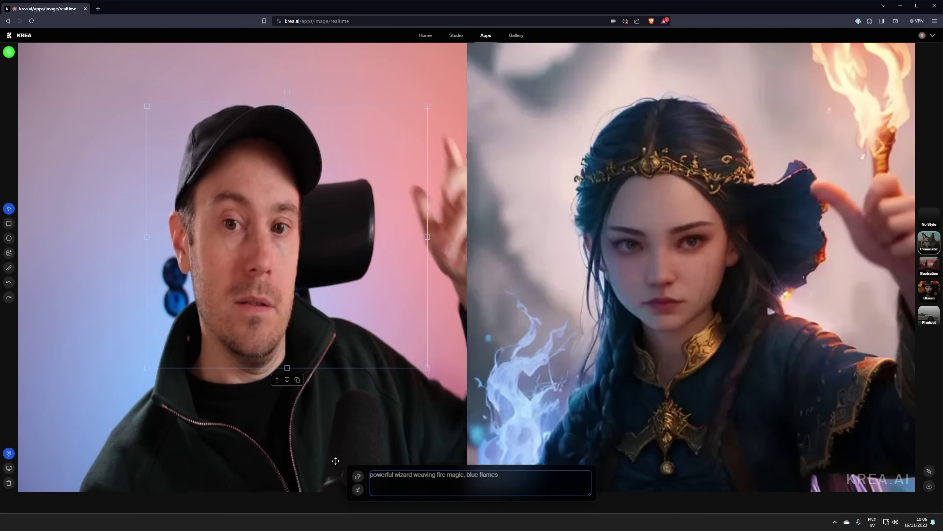
pyautogui.hotkey('ctrl', 'a')
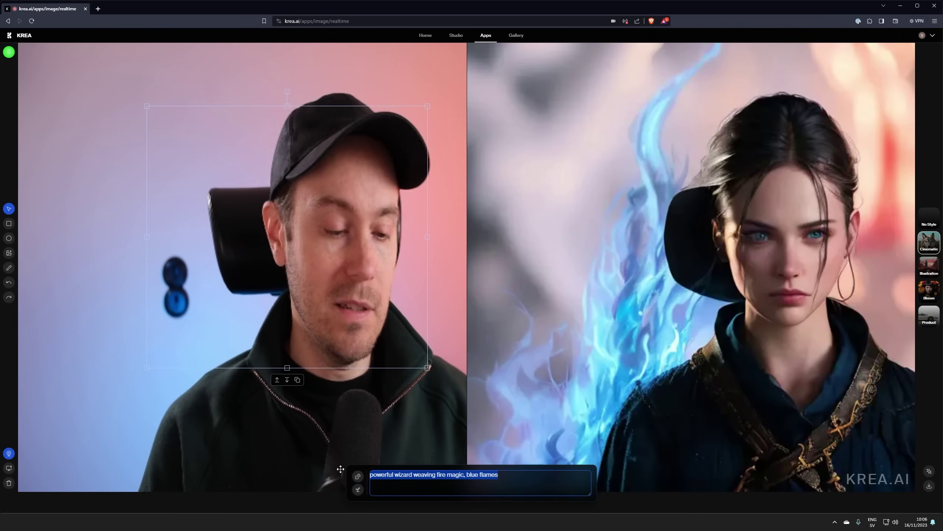
pyautogui.write('wo')
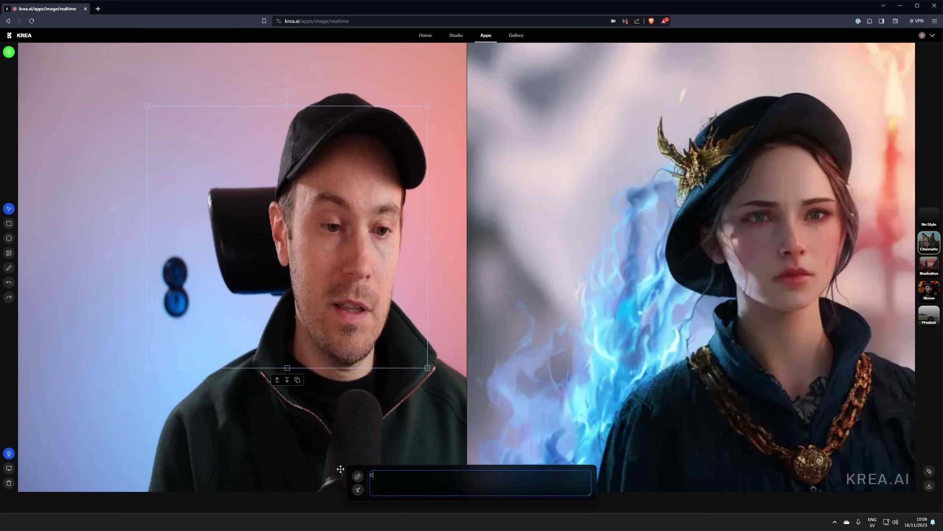
pyautogui.write('t head')
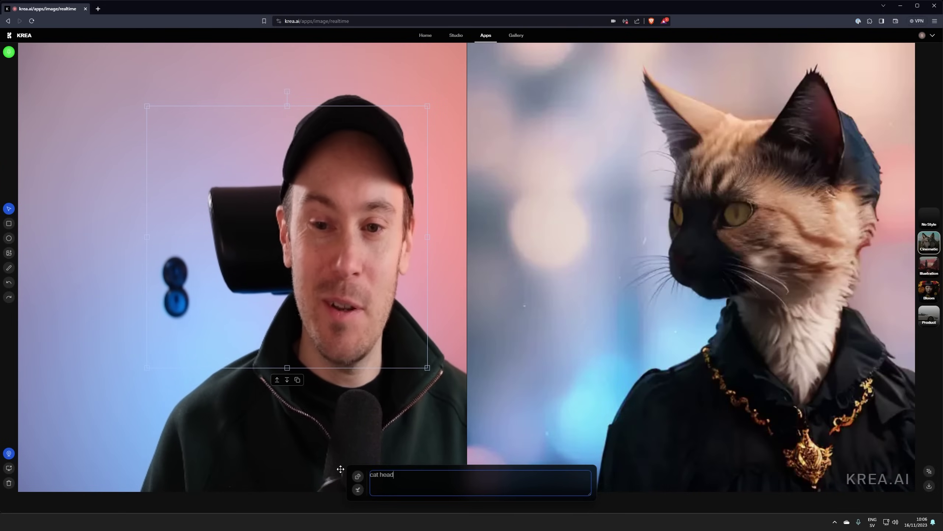
# Draw a green crown outline with a zigzag over the cap, using brush size 42
pyautogui.click(8, 267)
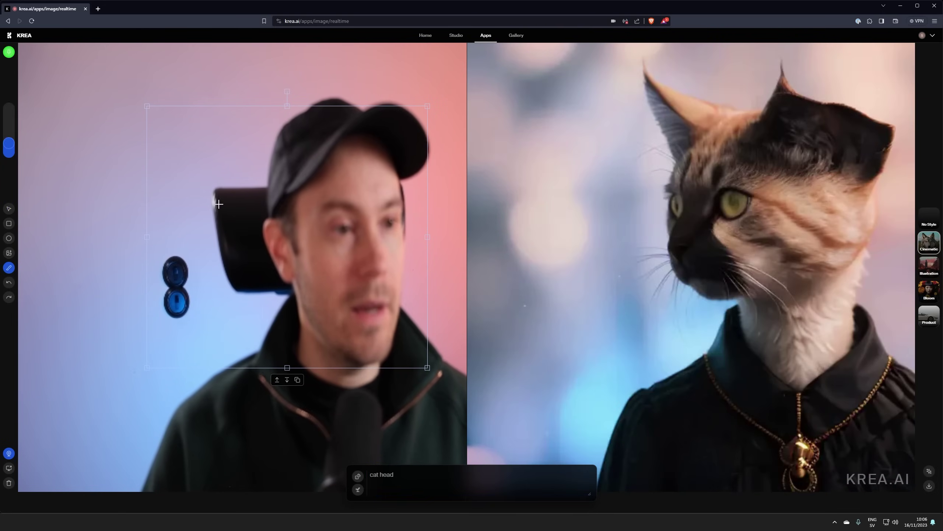
pyautogui.moveTo(216, 168); pyautogui.dragTo(204, 210)
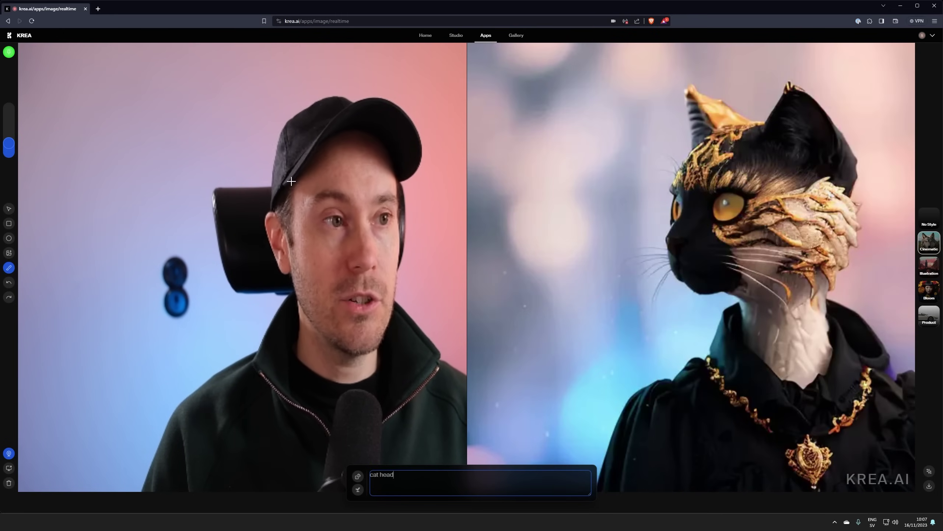
pyautogui.moveTo(8, 147); pyautogui.dragTo(10, 133)
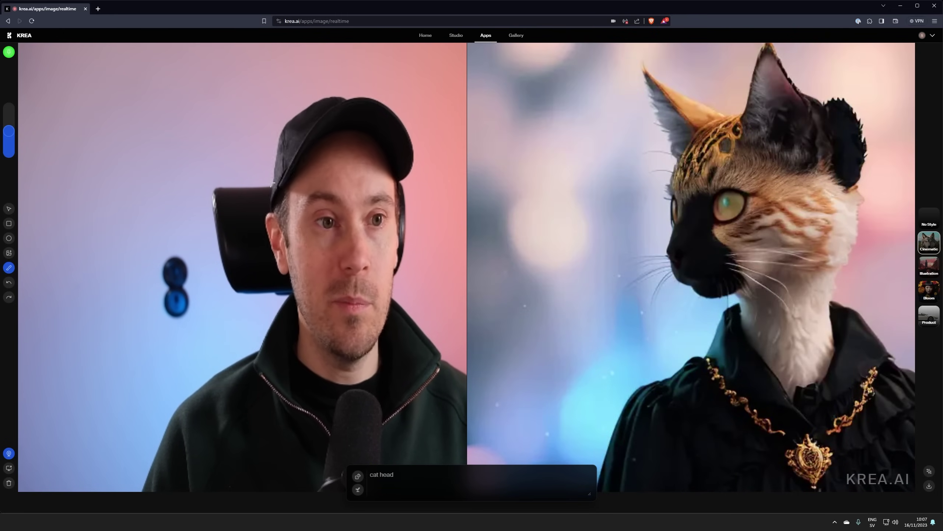
pyautogui.moveTo(276, 180); pyautogui.dragTo(400, 115)
pyautogui.moveTo(282, 71); pyautogui.dragTo(262, 178)
pyautogui.moveTo(258, 119); pyautogui.dragTo(382, 150)
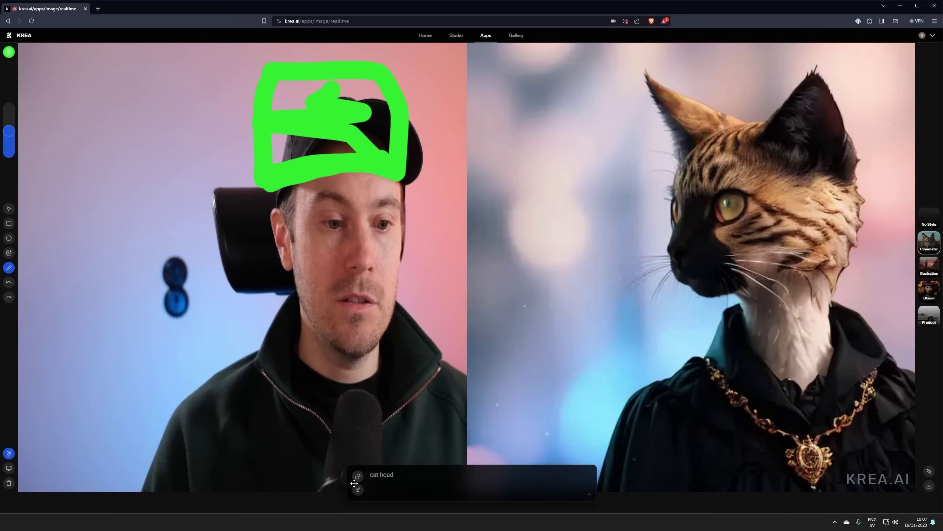
# Extend the prompt so it reads 'cat head, royal golden crown'
pyautogui.click(398, 478)
pyautogui.write(', green')
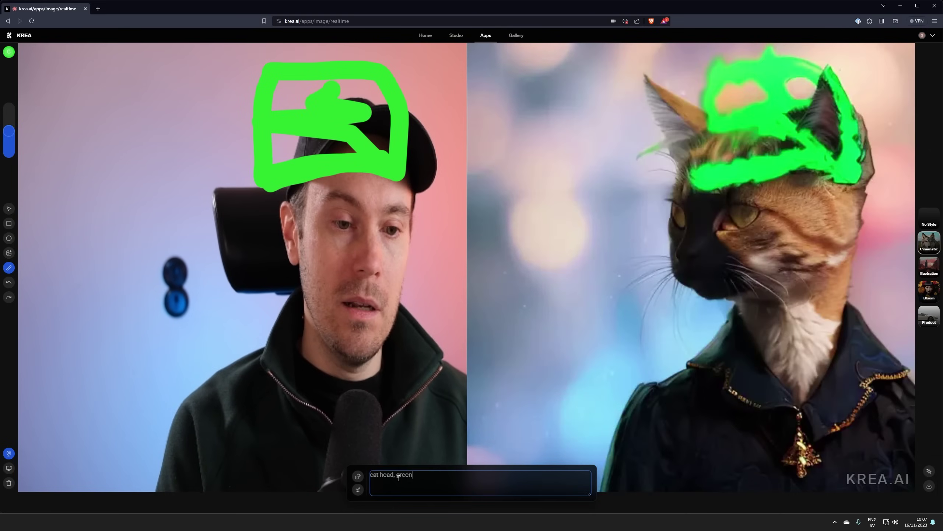
pyautogui.press('BackSpace')
pyautogui.press('BackSpace')
pyautogui.press('BackSpace')
pyautogui.press('BackSpace')
pyautogui.press('BackSpace')
pyautogui.write('royal ')
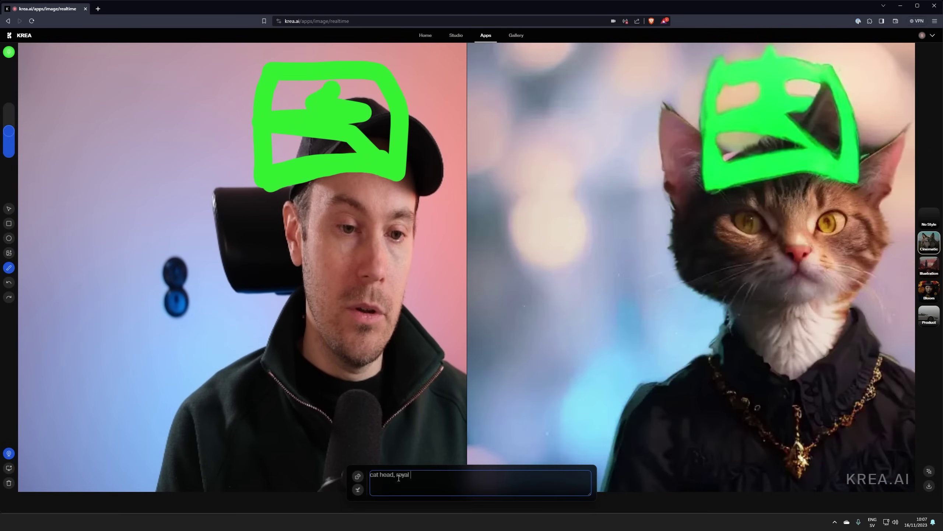
pyautogui.write('hold')
pyautogui.press('BackSpace')
pyautogui.press('BackSpace')
pyautogui.press('BackSpace')
pyautogui.press('BackSpace')
pyautogui.write('golden crown')
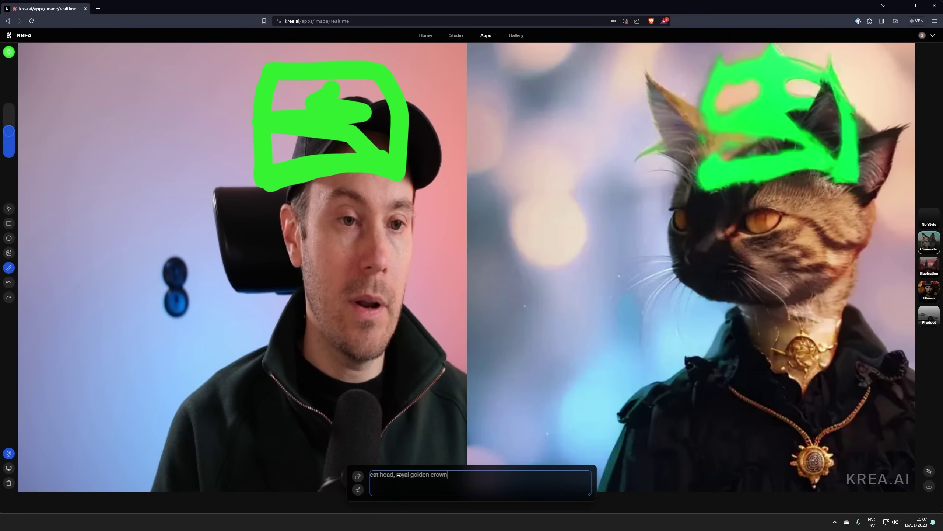
# Undo the green crown and paint a solid yellow patch over the cap
pyautogui.click(9, 283)
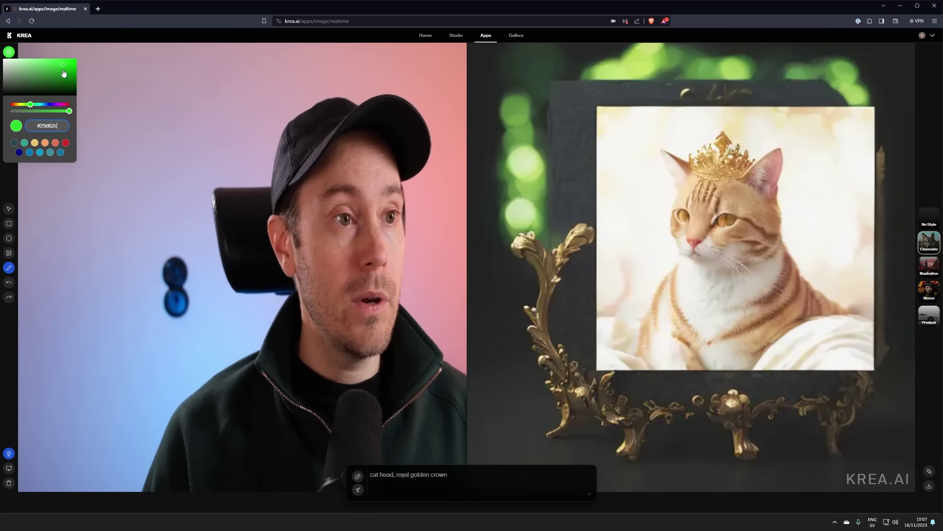
pyautogui.moveTo(30, 104); pyautogui.dragTo(20, 105)
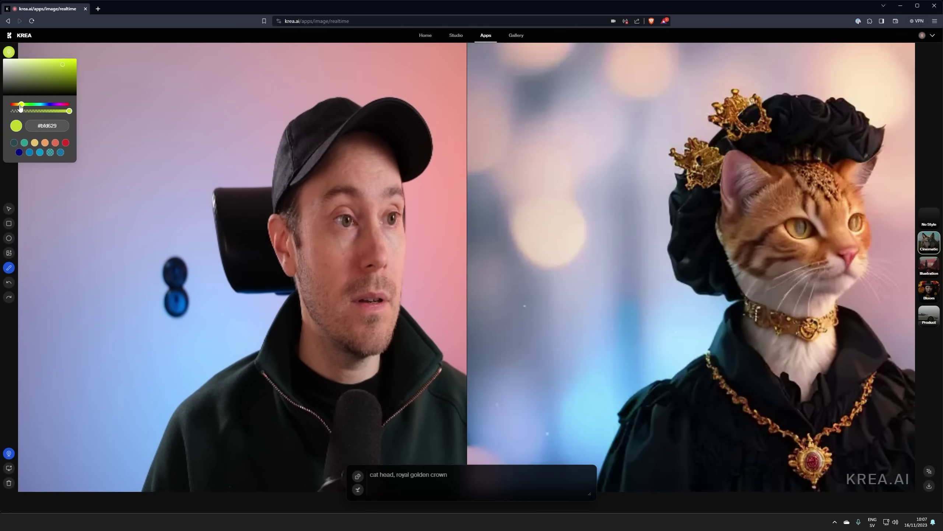
pyautogui.moveTo(282, 172)
pyautogui.mouseDown()
pyautogui.moveTo(410, 170)
pyautogui.moveTo(300, 92)
pyautogui.moveTo(271, 144)
pyautogui.moveTo(388, 112)
pyautogui.moveTo(311, 146)
pyautogui.mouseUp()
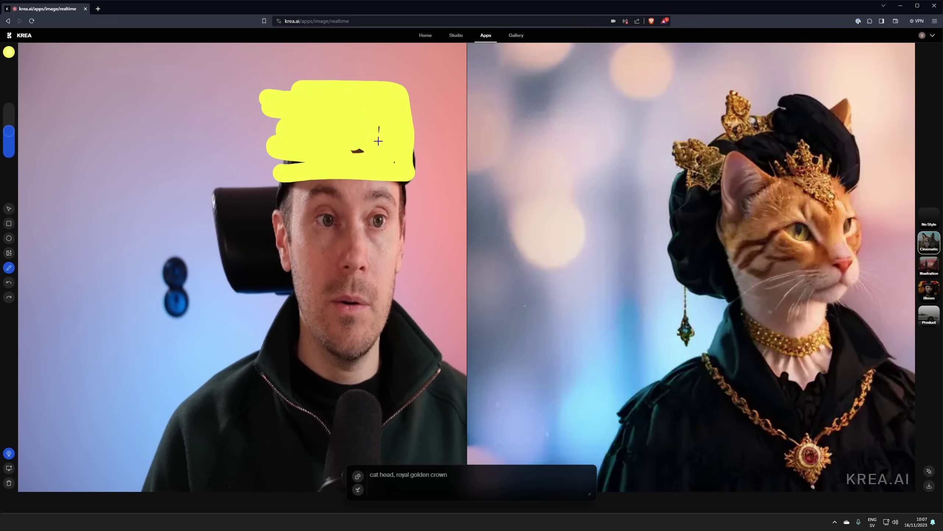
pyautogui.moveTo(379, 144)
pyautogui.mouseDown()
pyautogui.moveTo(308, 133)
pyautogui.moveTo(300, 153)
pyautogui.mouseUp()
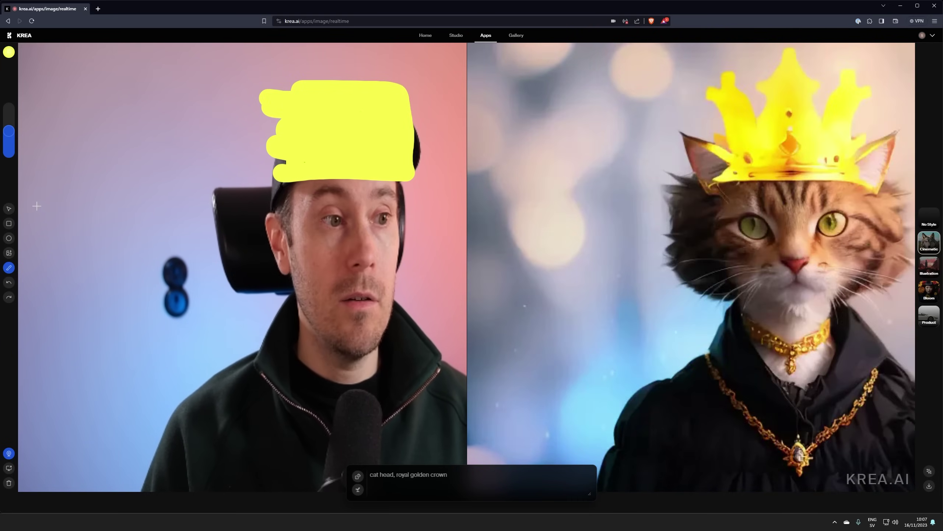
# Paint a pink blob and two pink dots on the yellow crown as gems
pyautogui.click(7, 52)
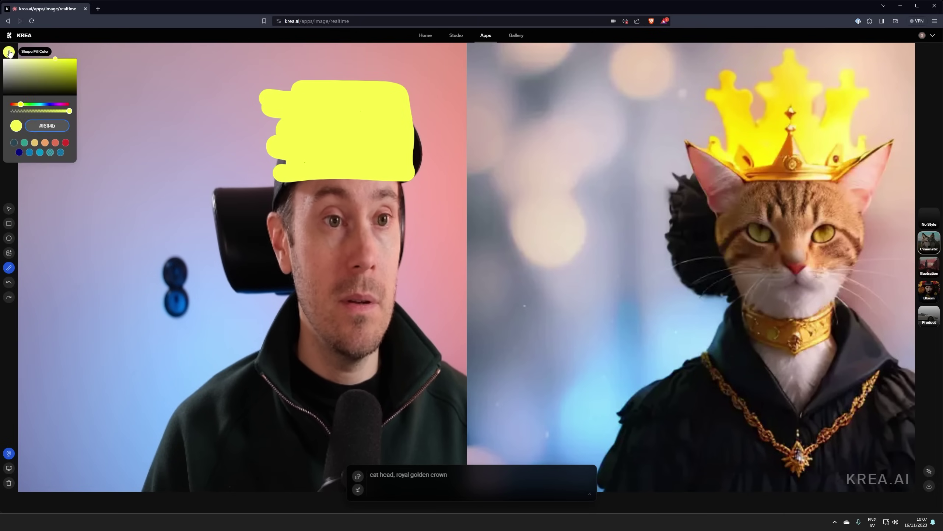
pyautogui.click(65, 104)
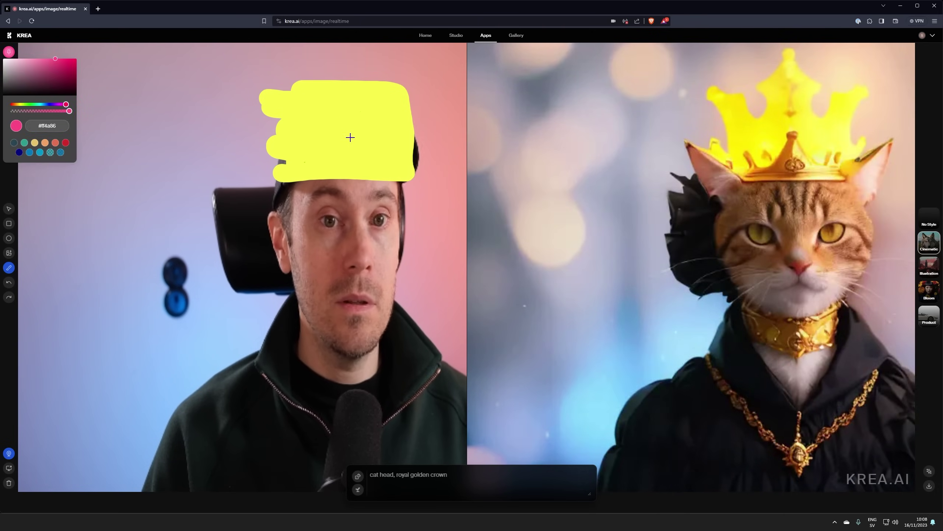
pyautogui.moveTo(350, 138); pyautogui.dragTo(362, 140)
pyautogui.click(298, 144)
pyautogui.click(395, 147)
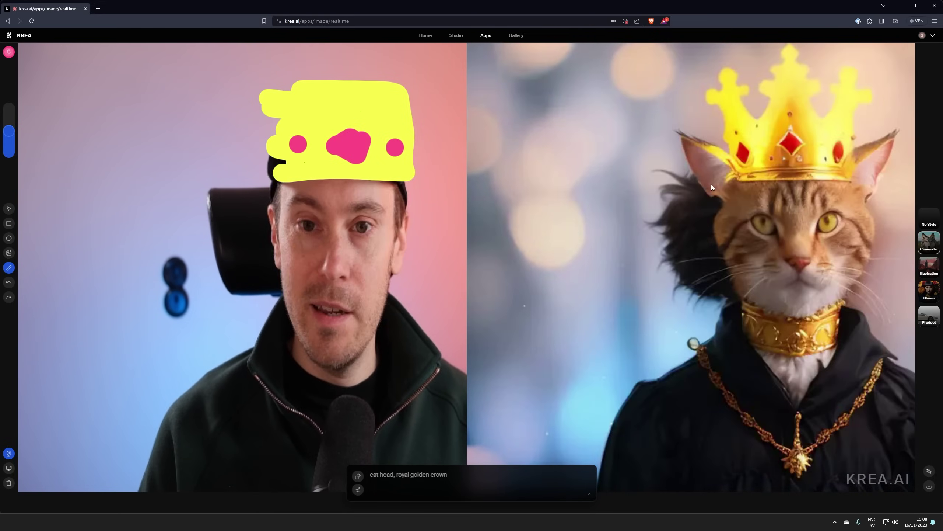
# Change 'cat' to 'lizard' so the prompt reads 'lizard head, royal golden crown'
pyautogui.doubleClick(374, 475)
pyautogui.write('lizard')
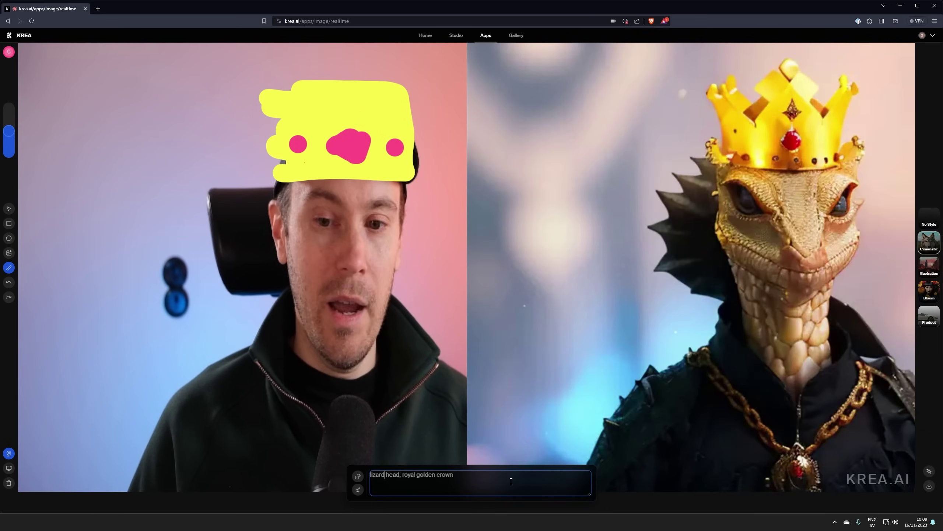